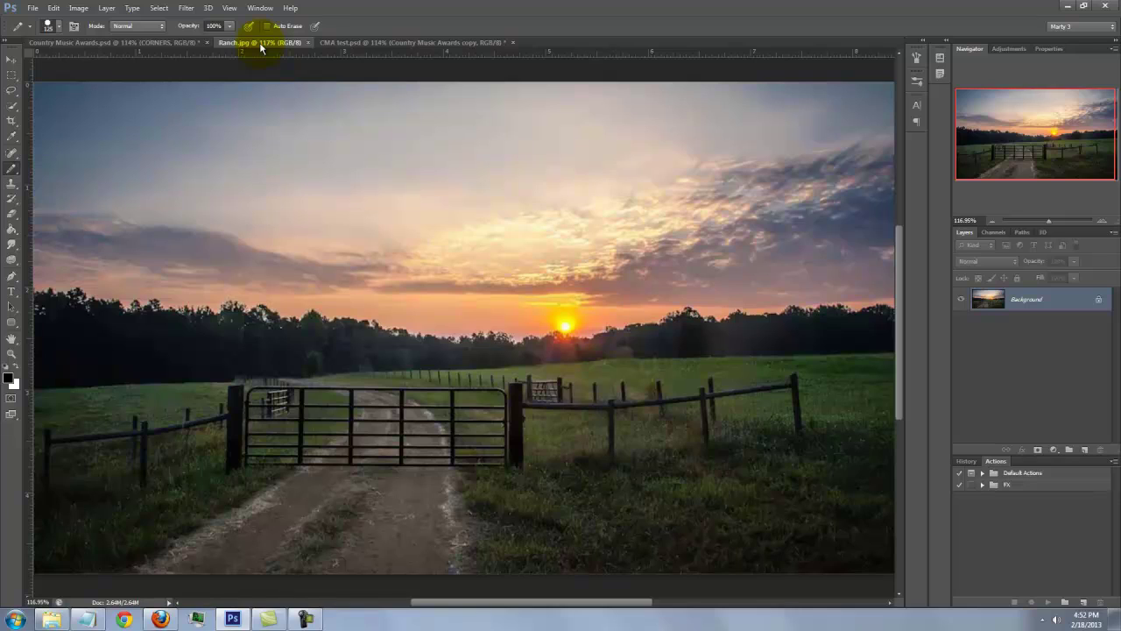
Step: Copy all of Ranch.jpg into Country Music Awards.psd and name the new layer RANCH
key(ctrl+a)
key(ctrl+a)
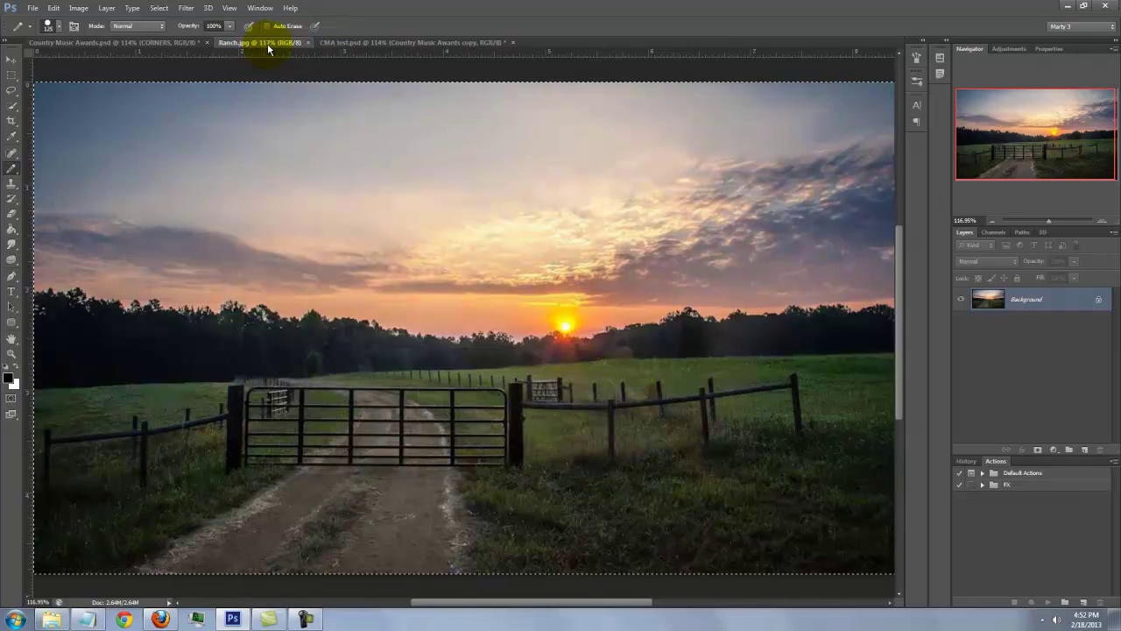
key(ctrl+c)
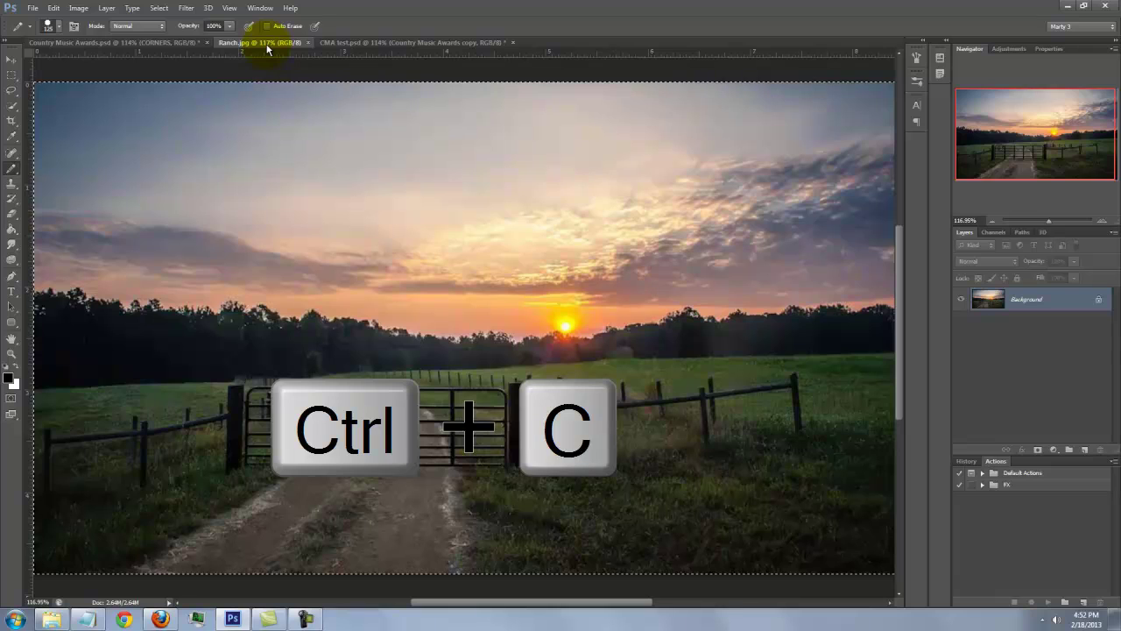
click(170, 43)
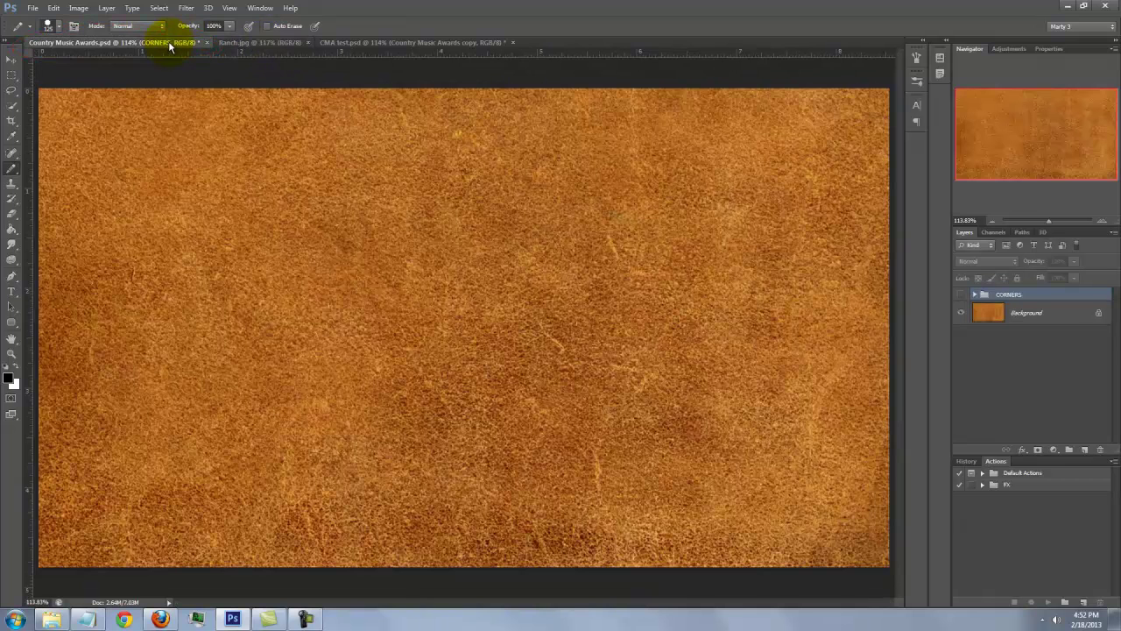
key(ctrl+v)
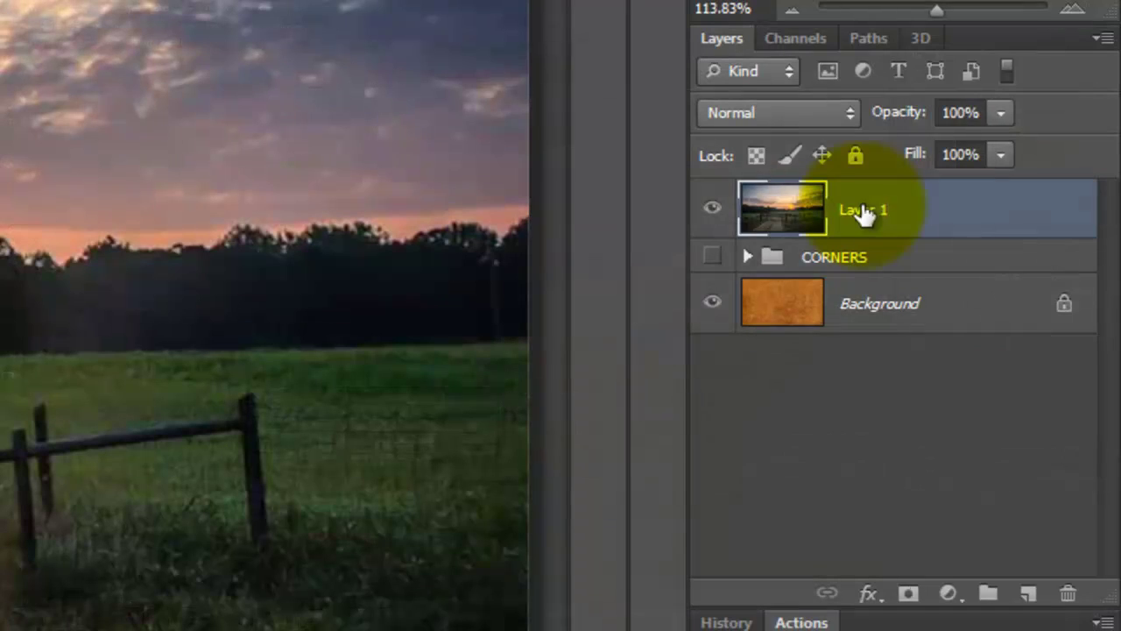
double_click(1026, 299)
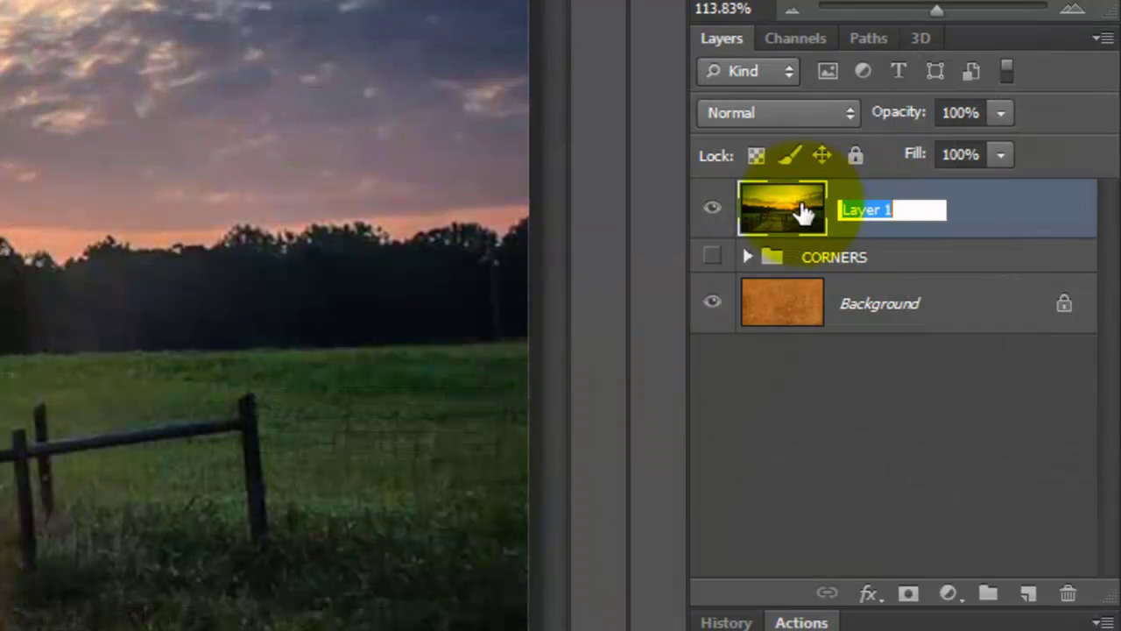
text(RANCH)
key(Return)
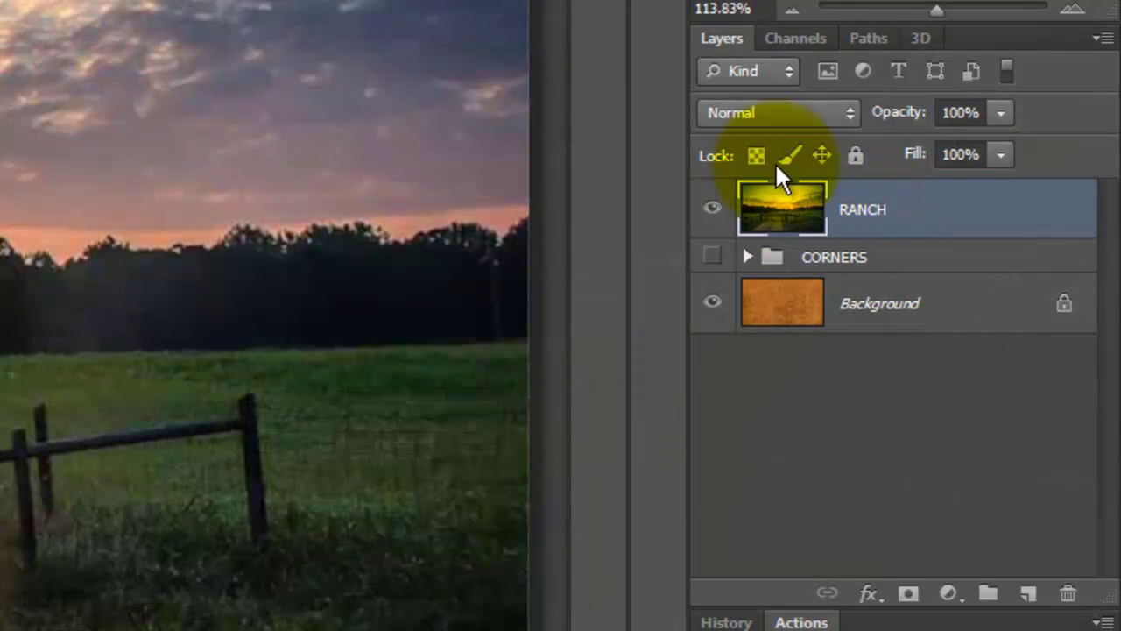
Step: Set RANCH to Hard Light and mask it using the INNER FRAME channel selection
click(770, 112)
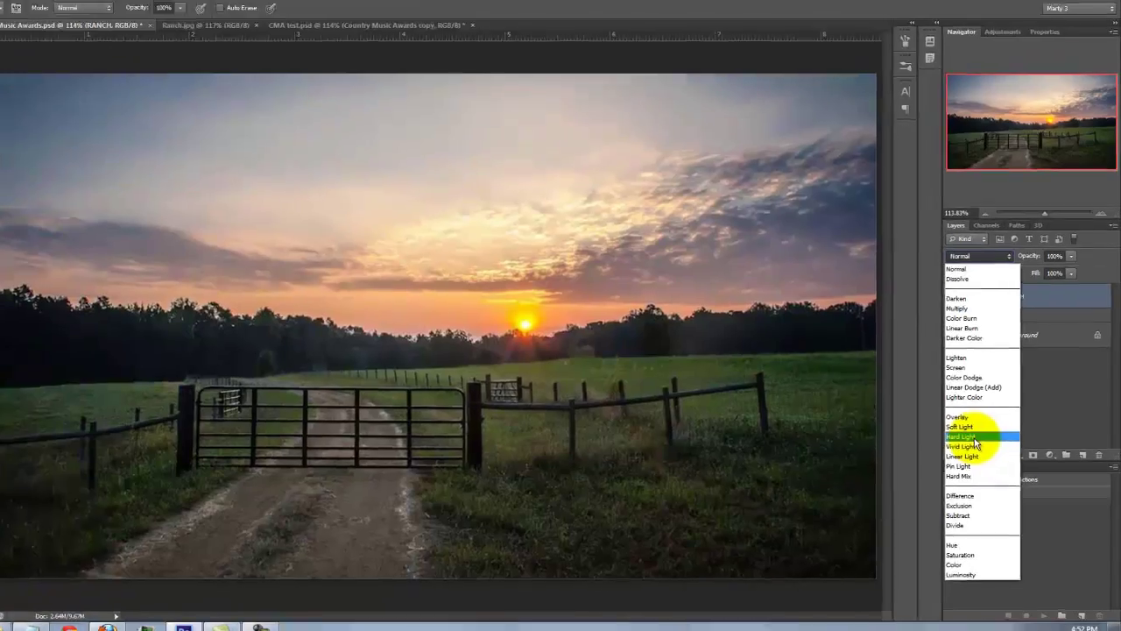
click(974, 438)
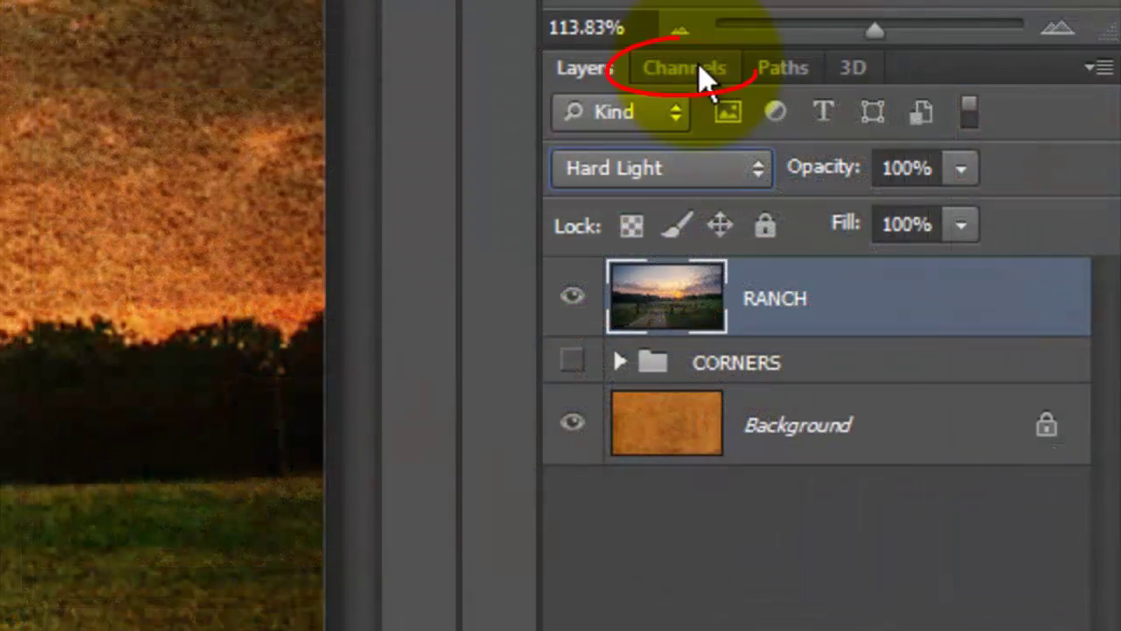
click(995, 232)
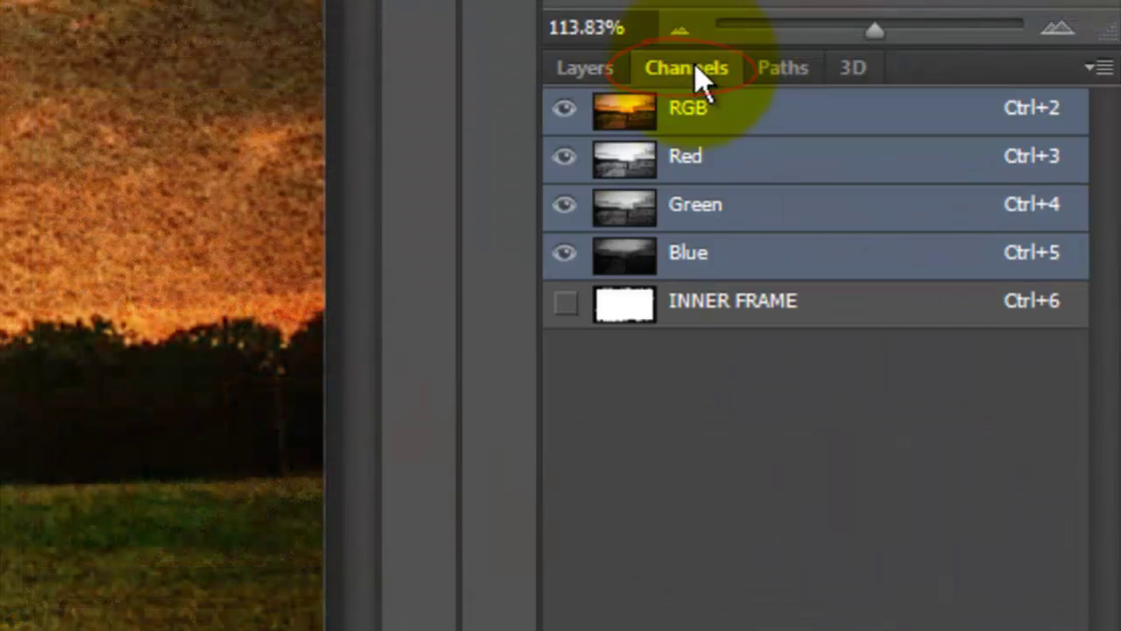
ctrl+click(620, 306)
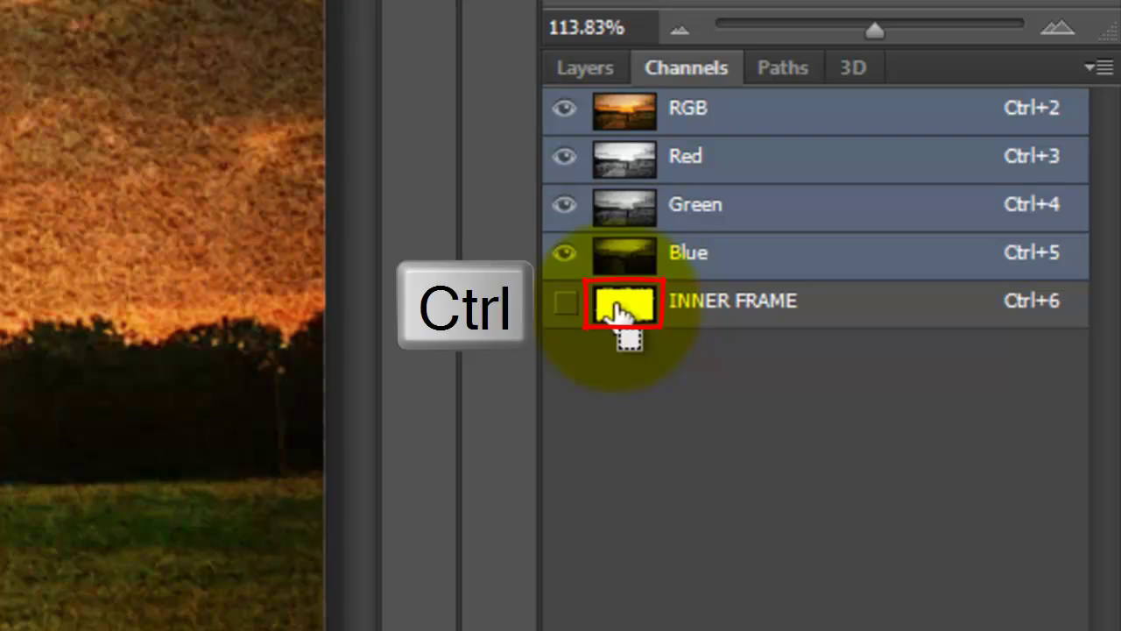
ctrl+click(620, 307)
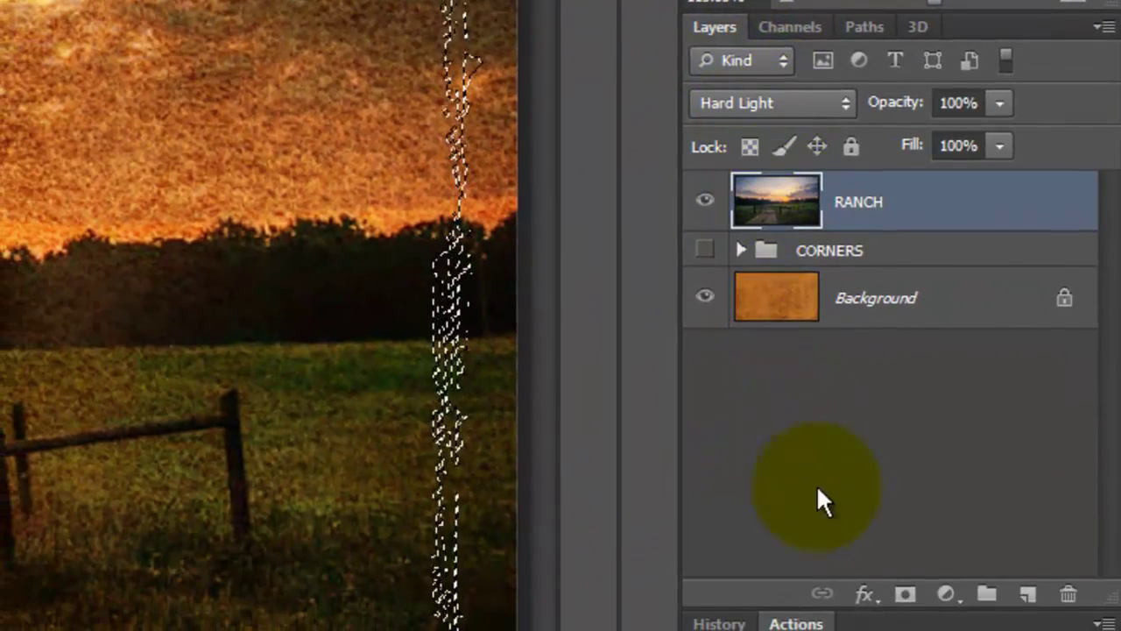
click(905, 597)
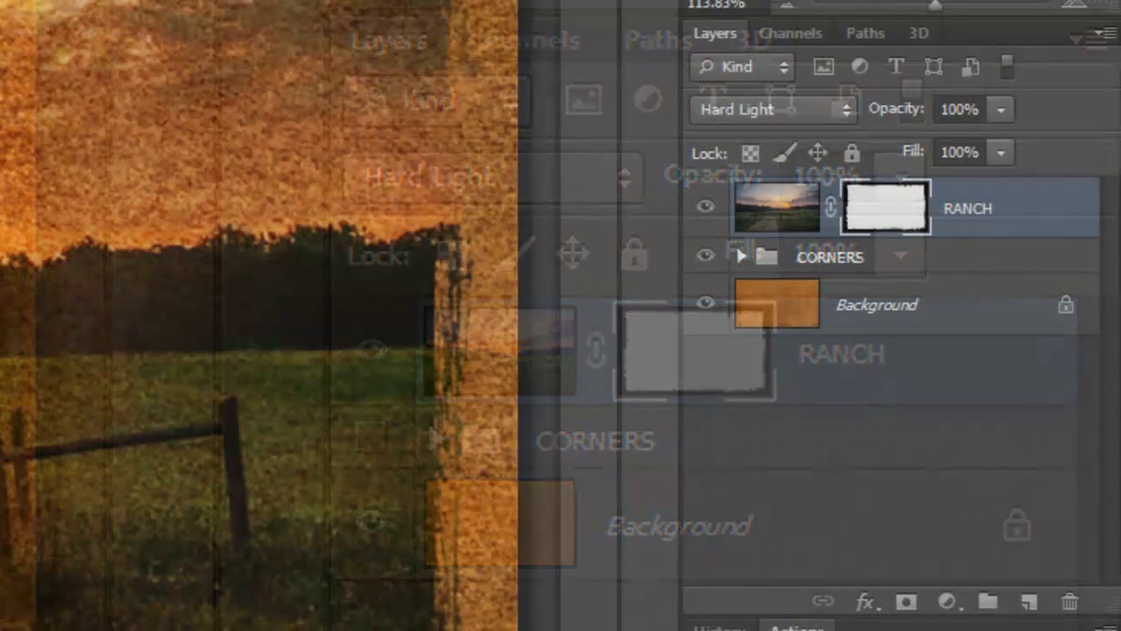
Step: Show the CORNERS group, move it above RANCH, and blend it in Soft Light
click(705, 257)
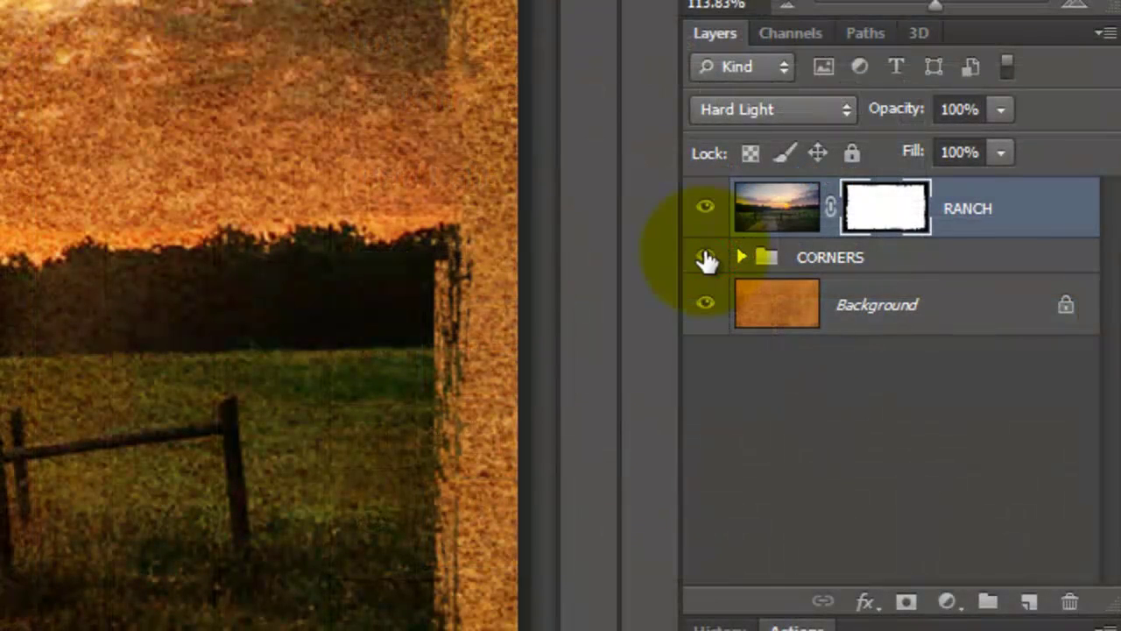
mouse_move(806, 258)
mouse_down()
mouse_move(803, 182)
mouse_move(801, 193)
mouse_up()
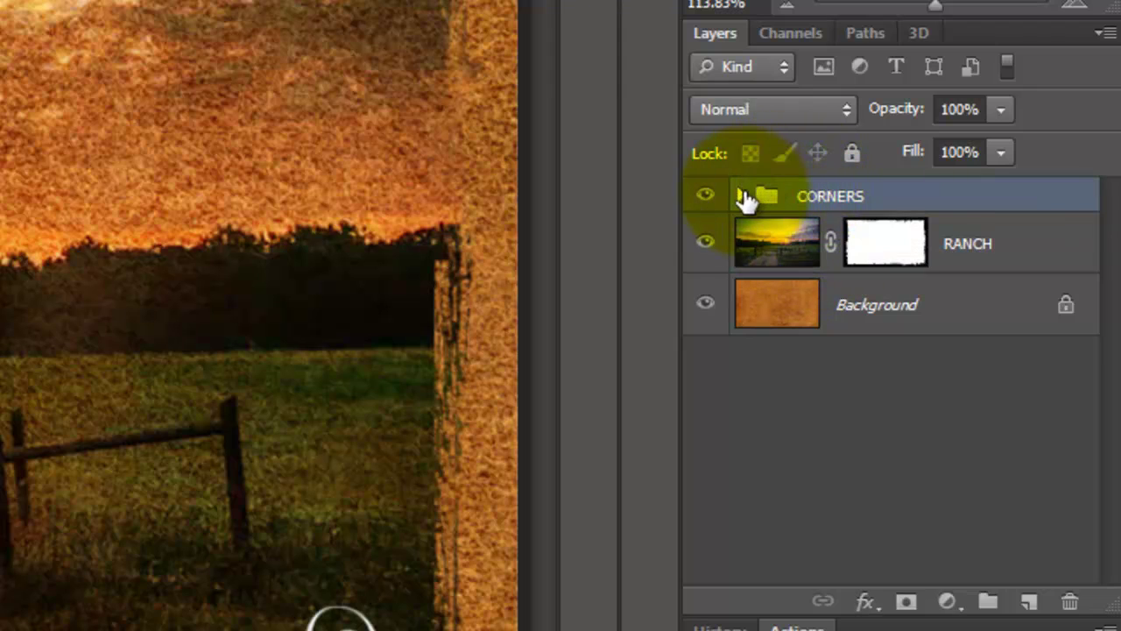
click(740, 198)
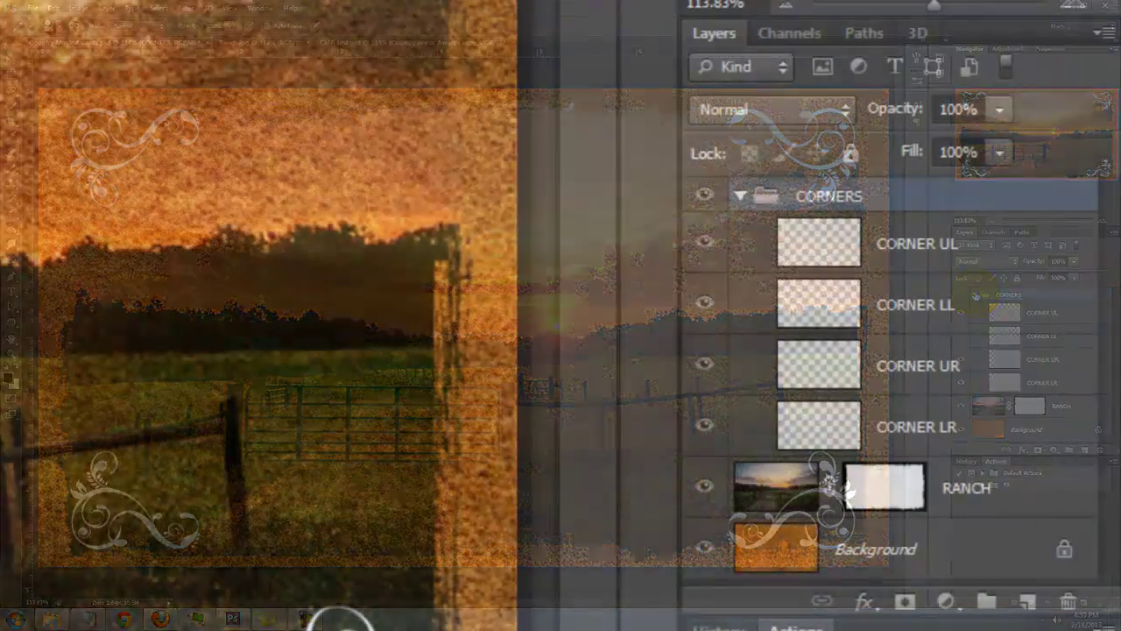
click(976, 295)
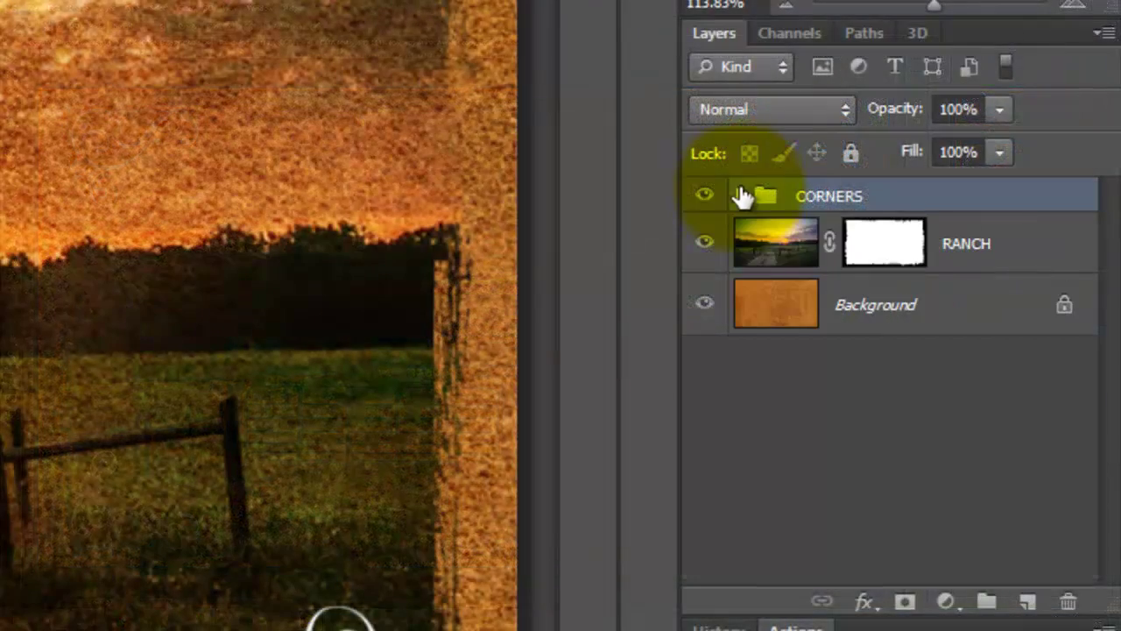
click(750, 108)
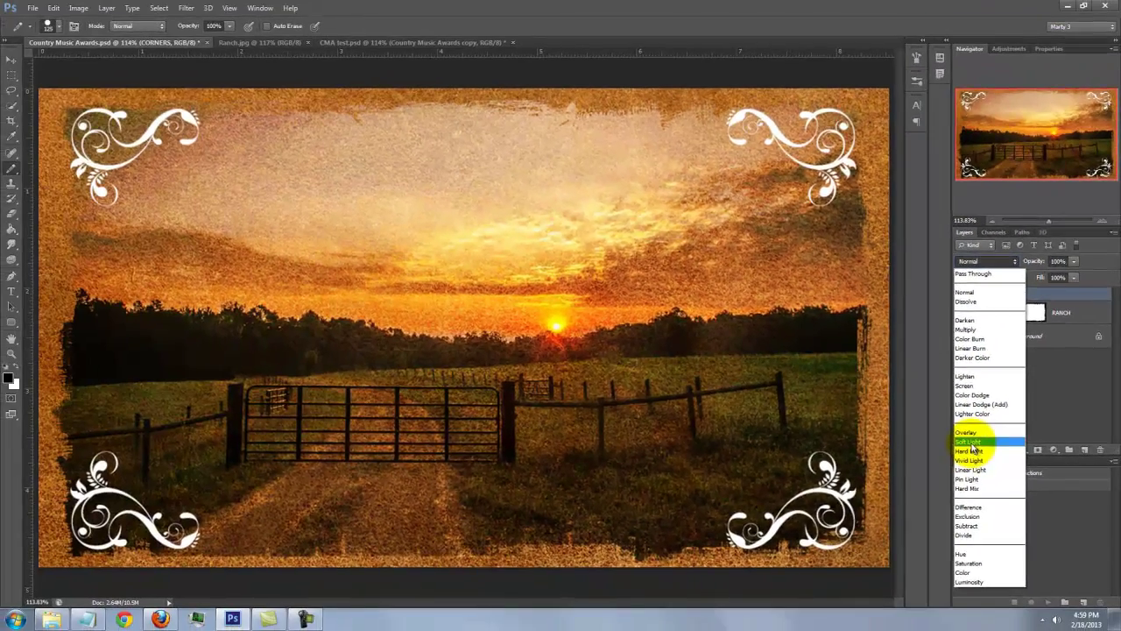
click(965, 439)
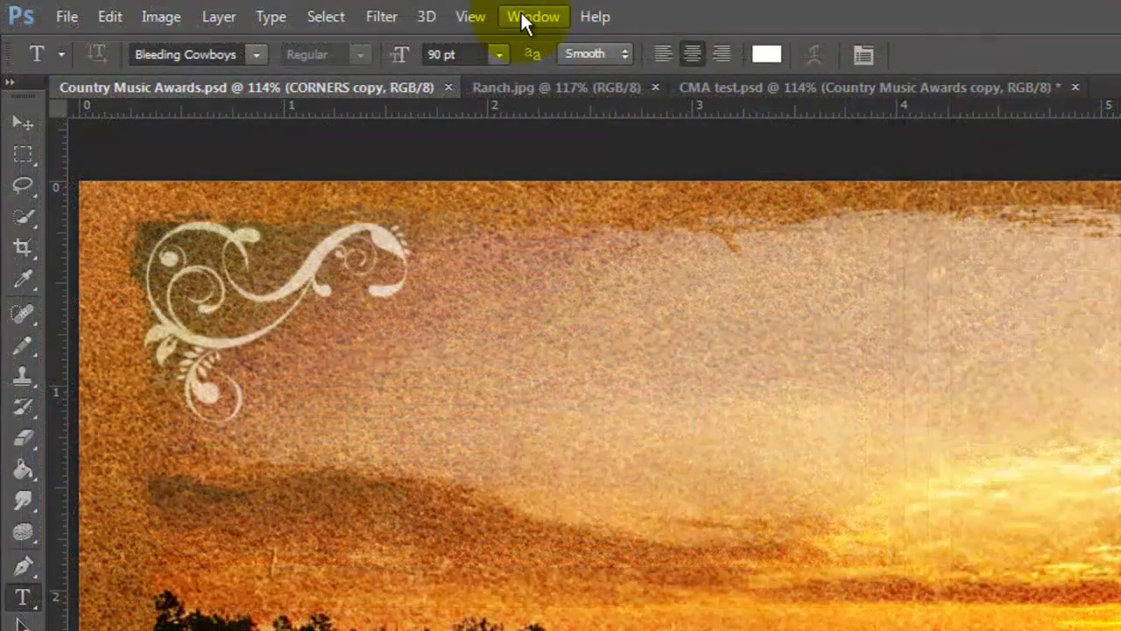
Step: Show the Paragraph and Character panels, center-align text, and browse fonts for Bleeding Cowboys
click(523, 22)
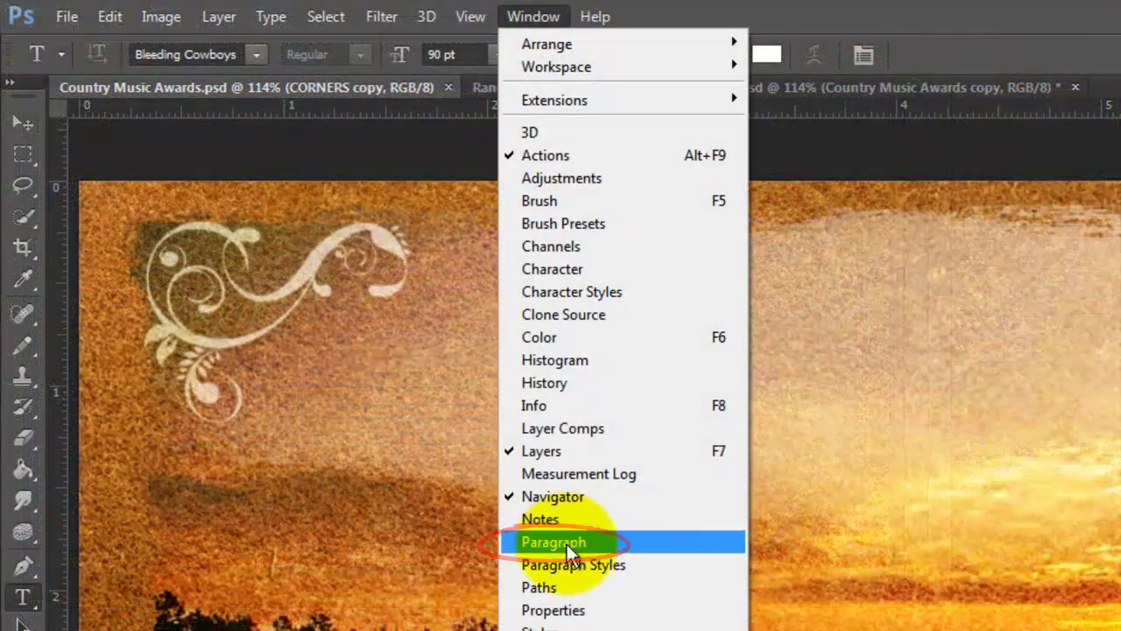
click(567, 544)
click(525, 17)
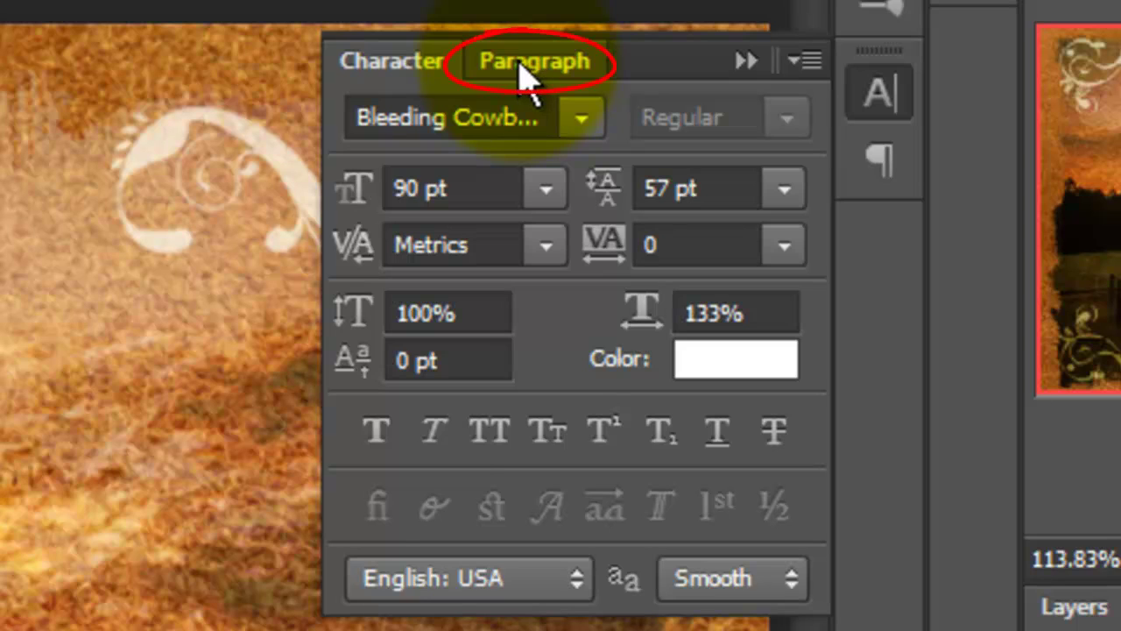
click(521, 67)
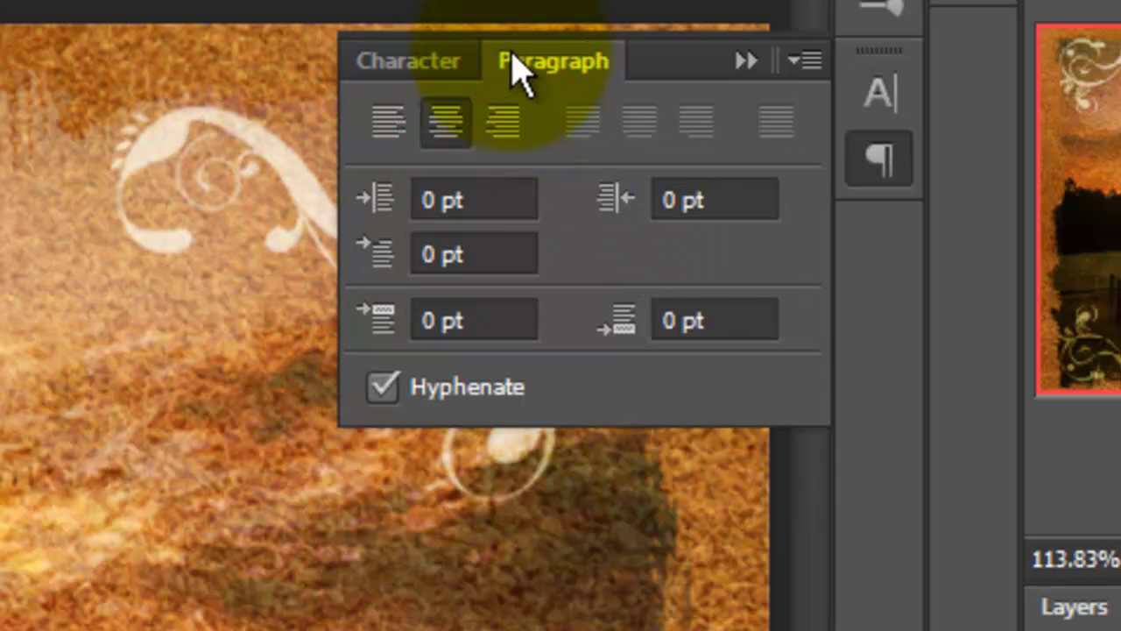
click(418, 68)
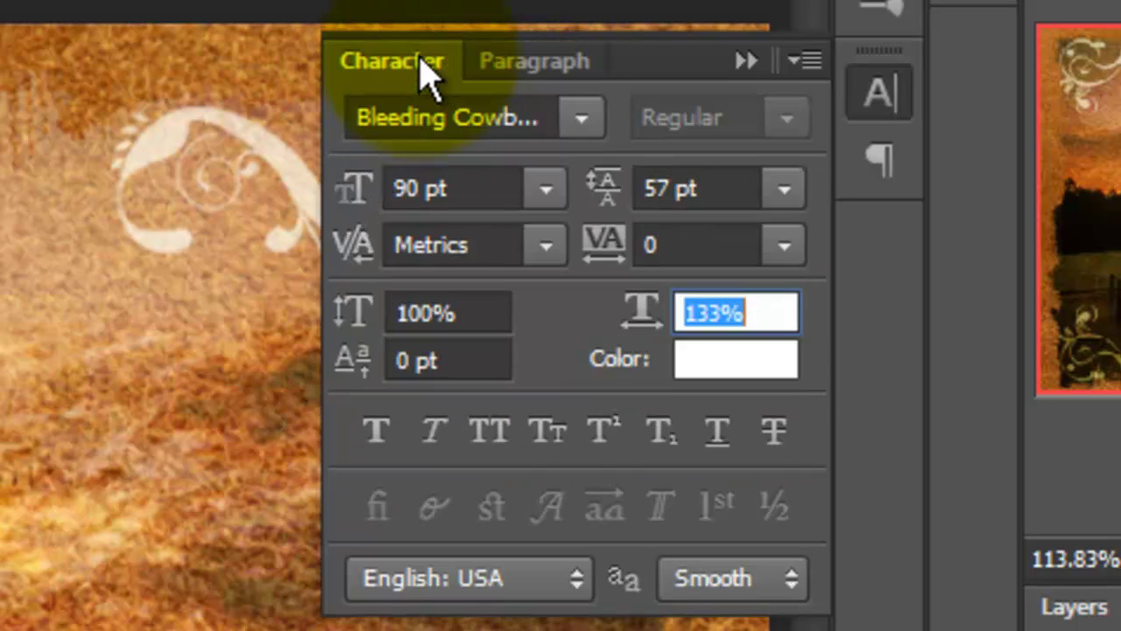
click(581, 122)
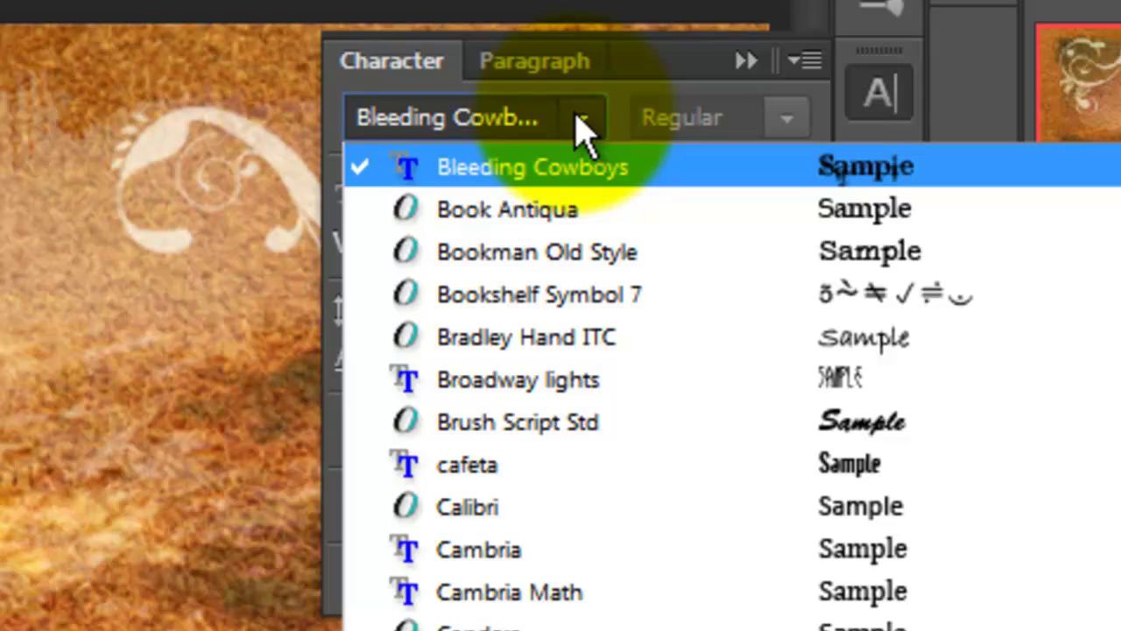
Step: Keep Bleeding Cowboys, type the three-line title 'Country Music Awards', and select the Awards line
click(582, 117)
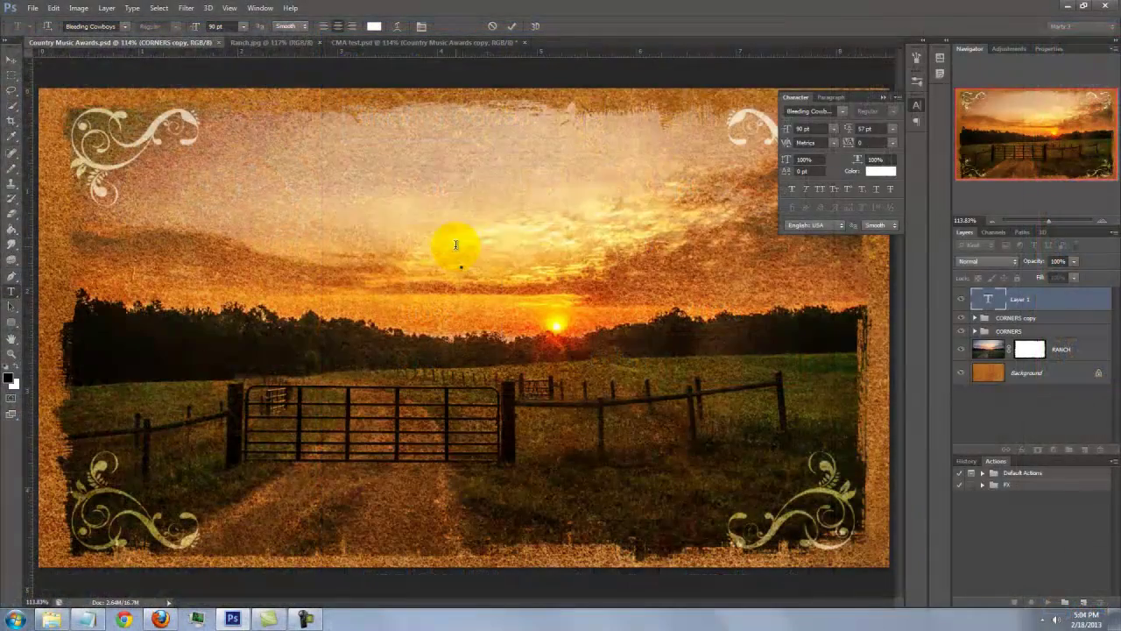
text(Countr)
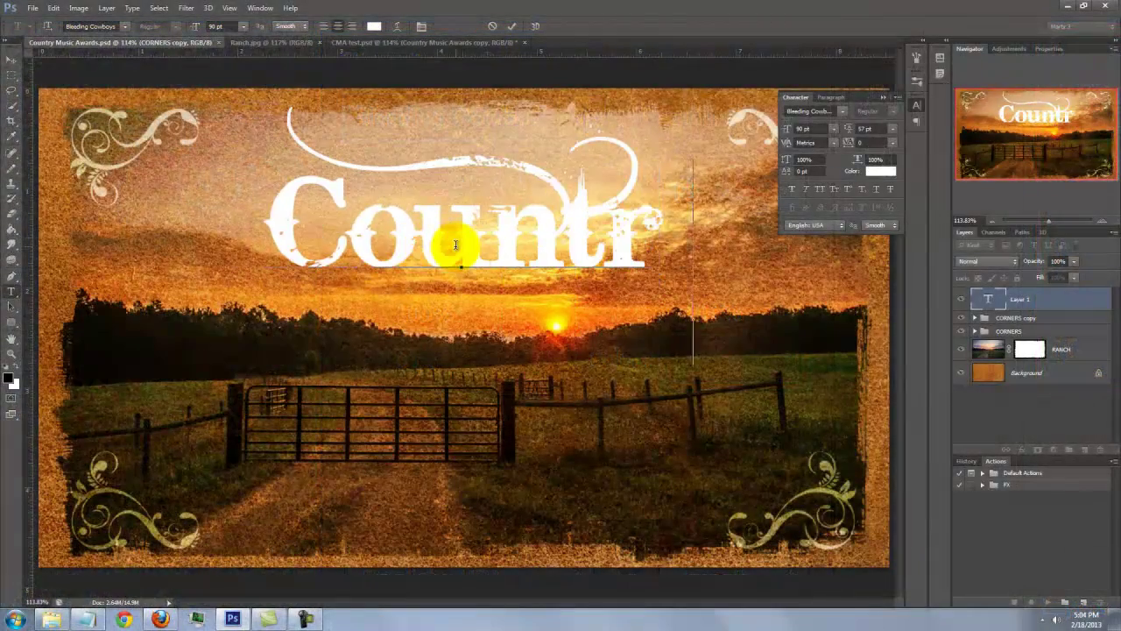
text(y Music Awards)
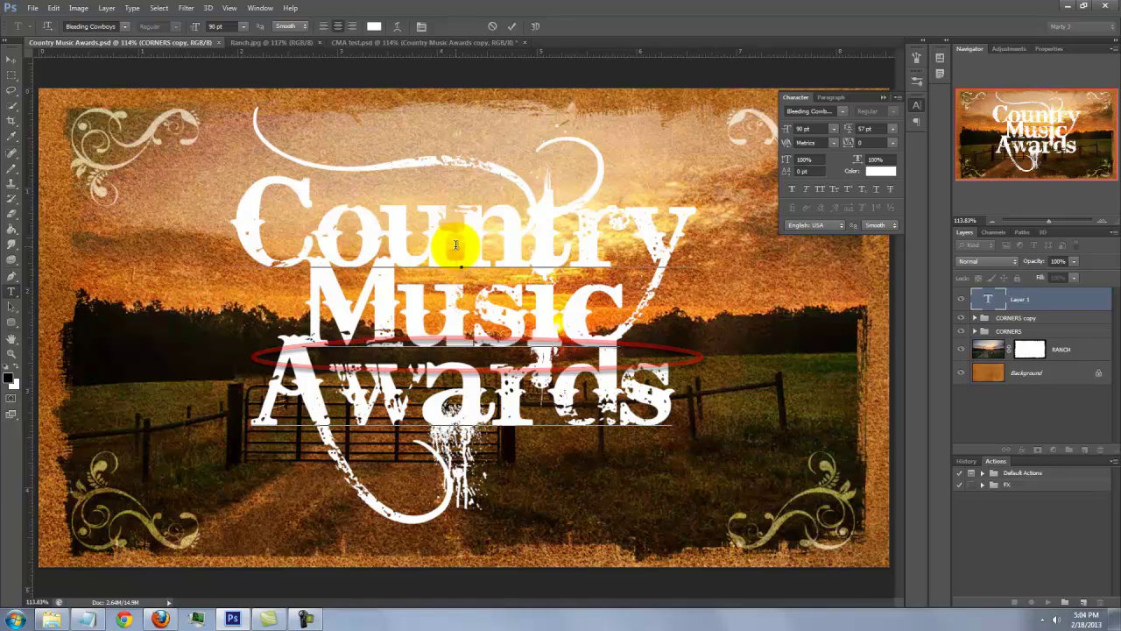
drag(673, 392, 236, 397)
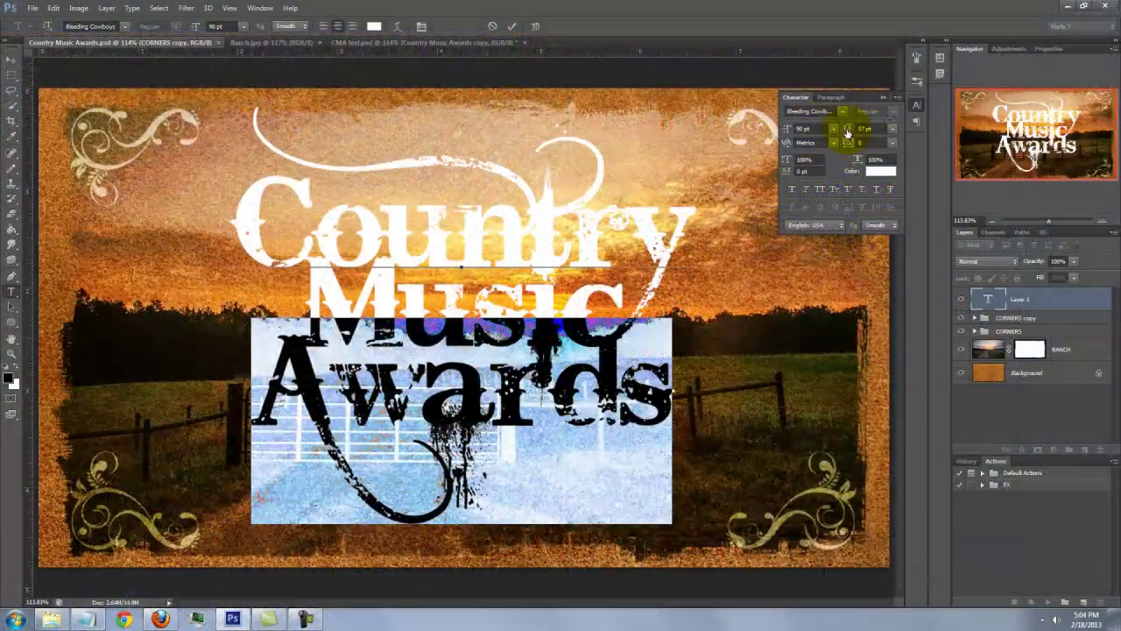
Step: Reduce the title's leading and raise its horizontal scale to 133%
drag(836, 130, 851, 130)
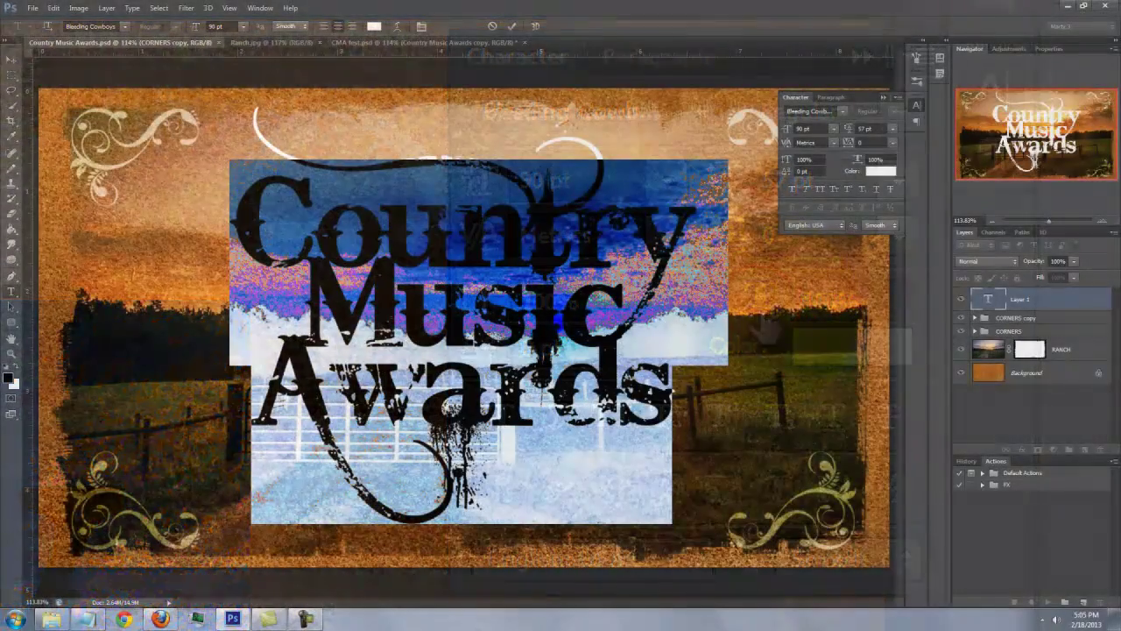
drag(858, 159, 876, 166)
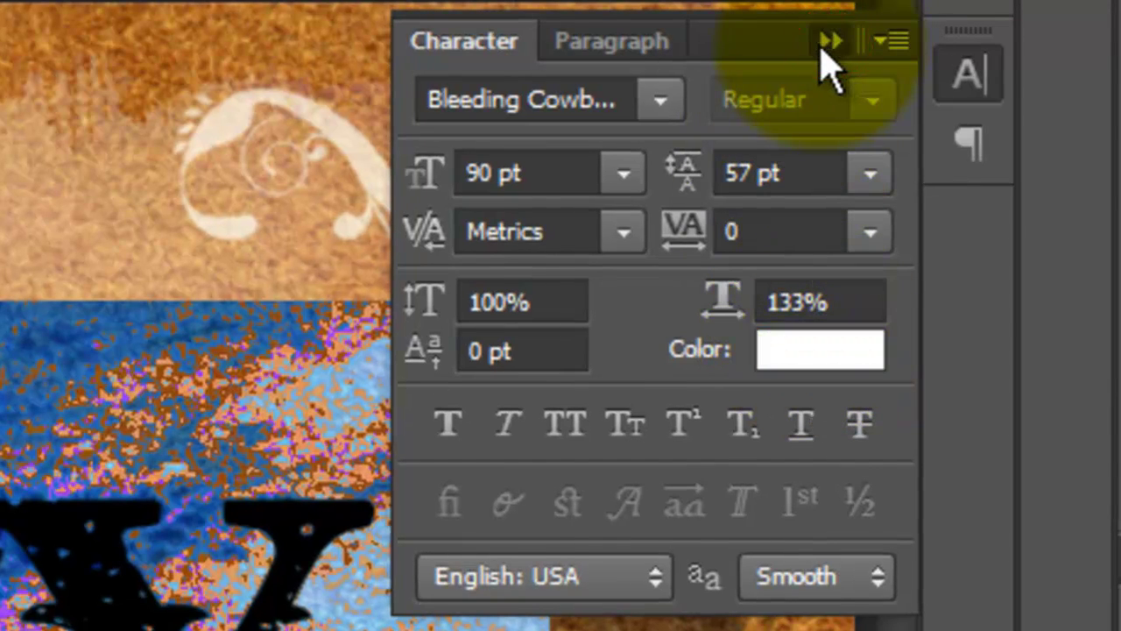
click(830, 42)
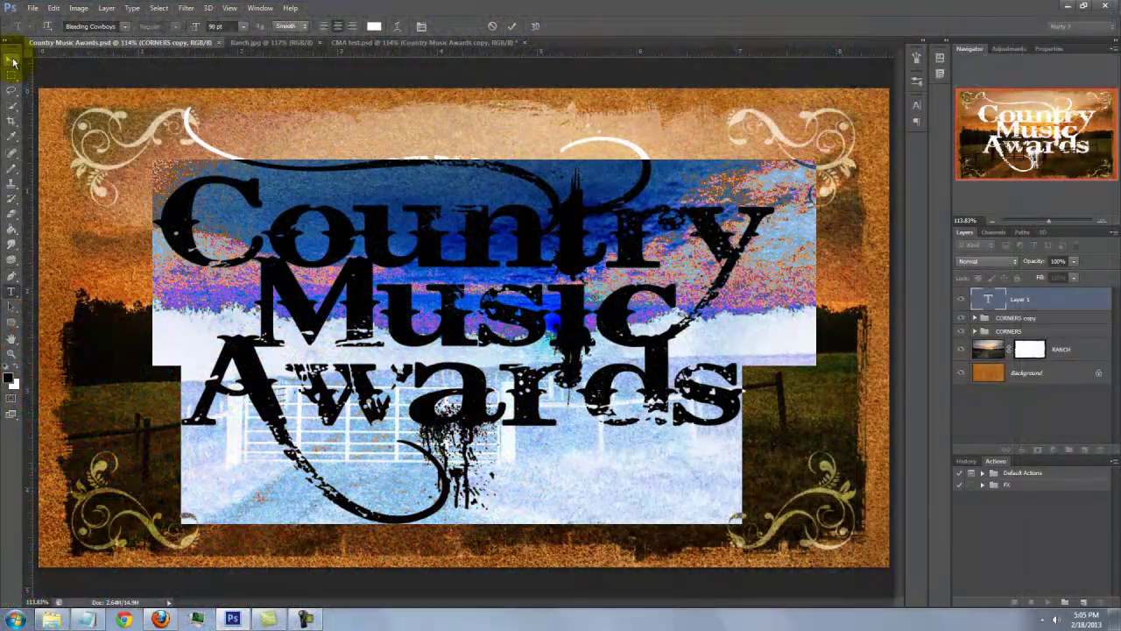
Step: Commit and nudge the title right, rasterize the type, and set it to Overlay
click(13, 61)
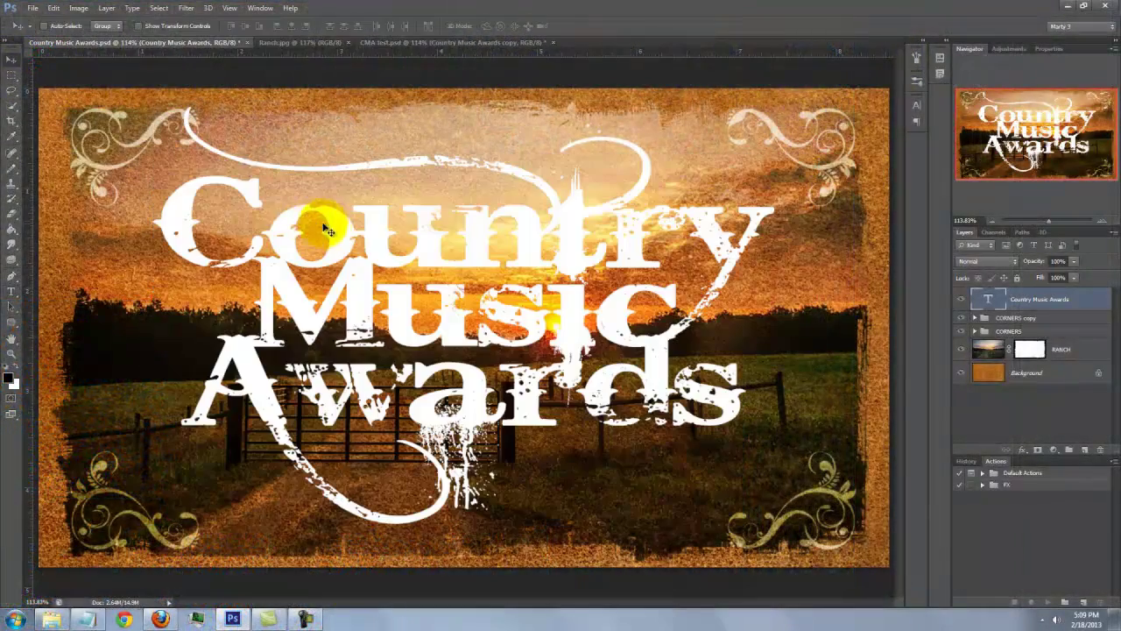
drag(317, 221, 352, 233)
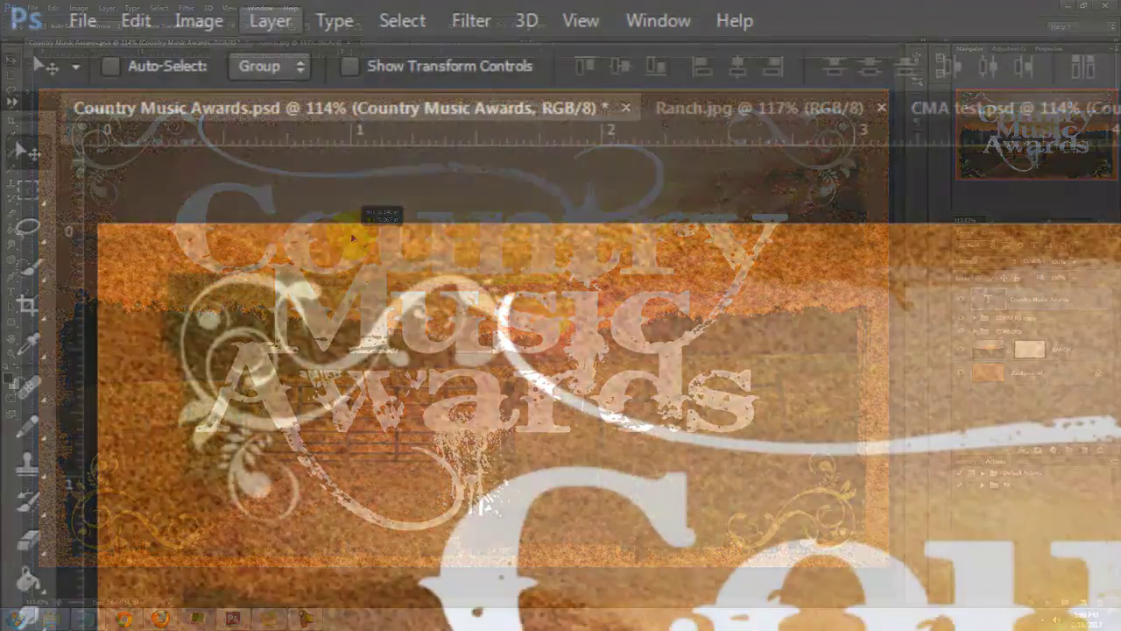
click(271, 20)
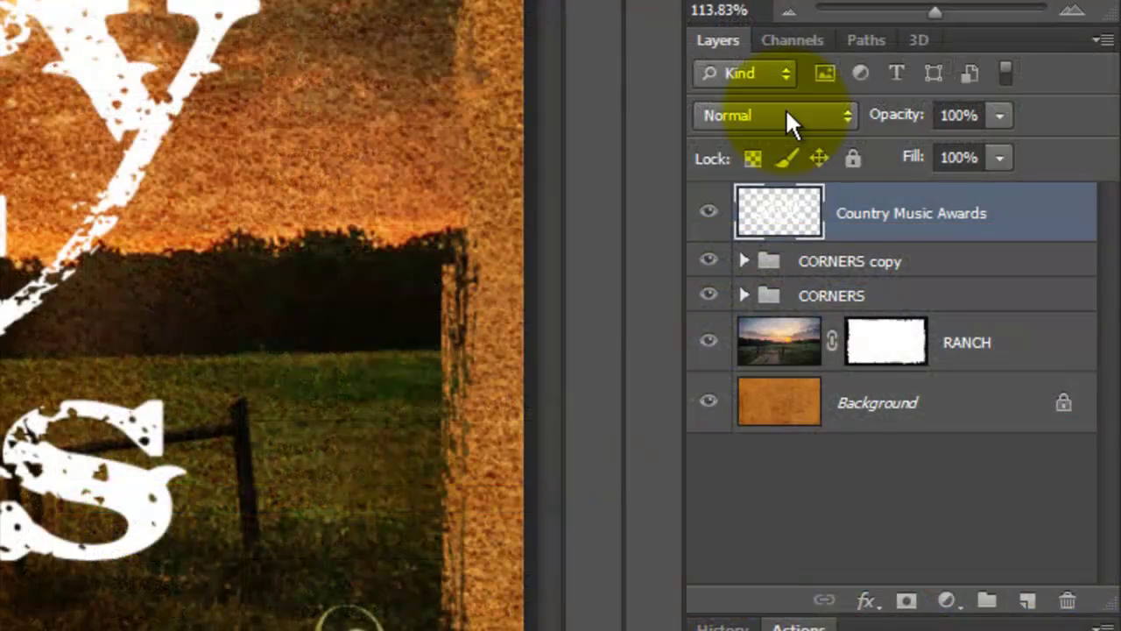
click(785, 112)
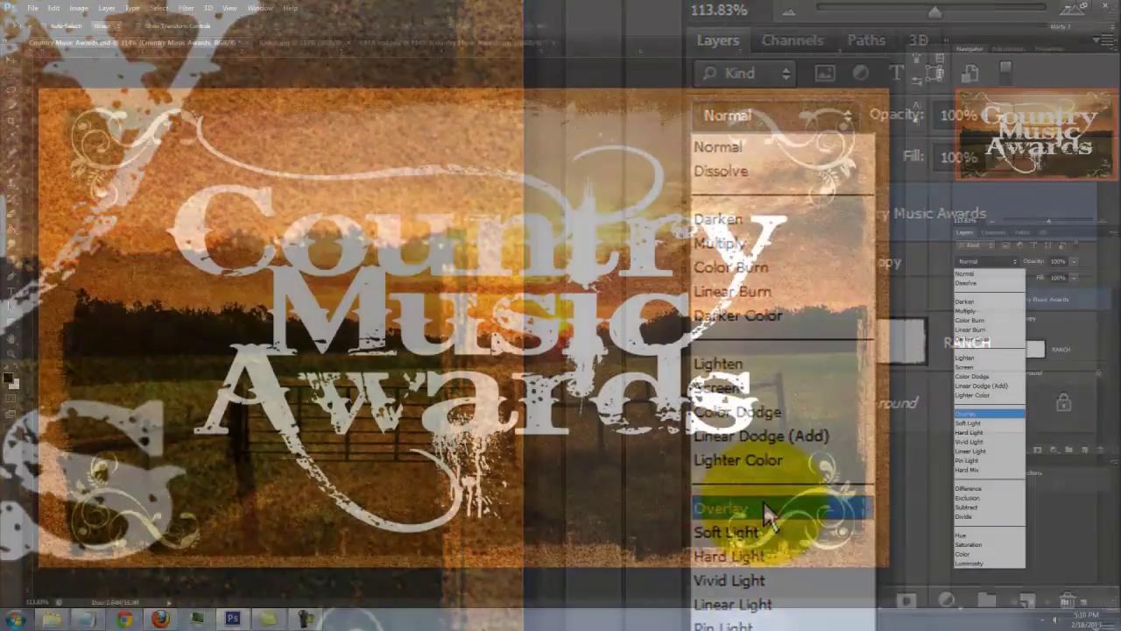
click(981, 412)
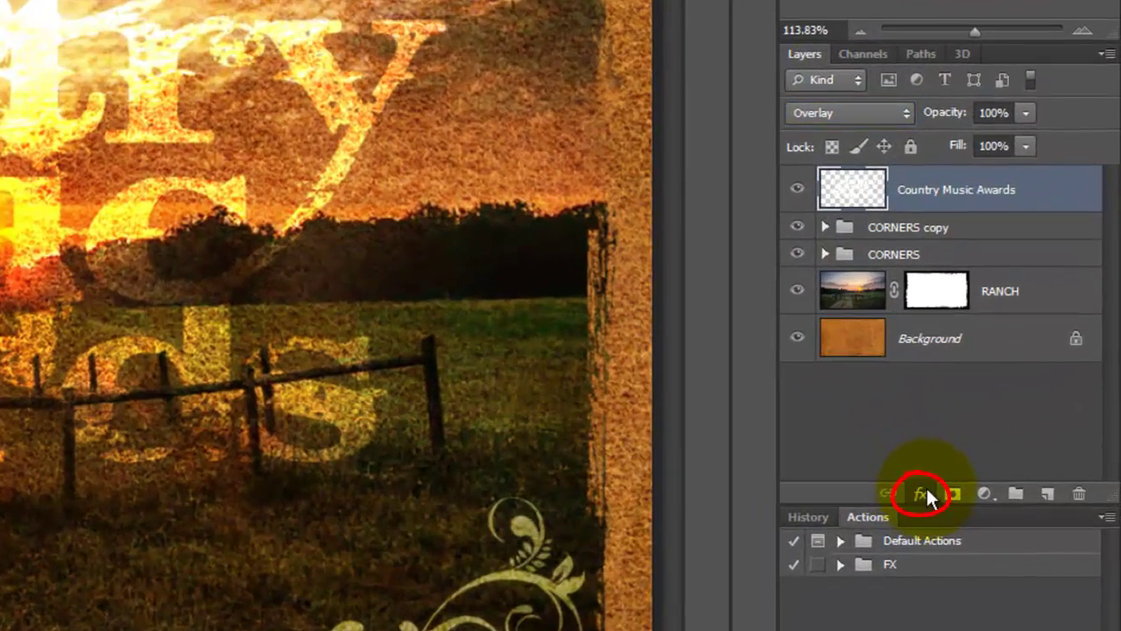
Step: Add a 20 px Stroke to the title, sampling dark brown #150f04 from the artwork
click(923, 494)
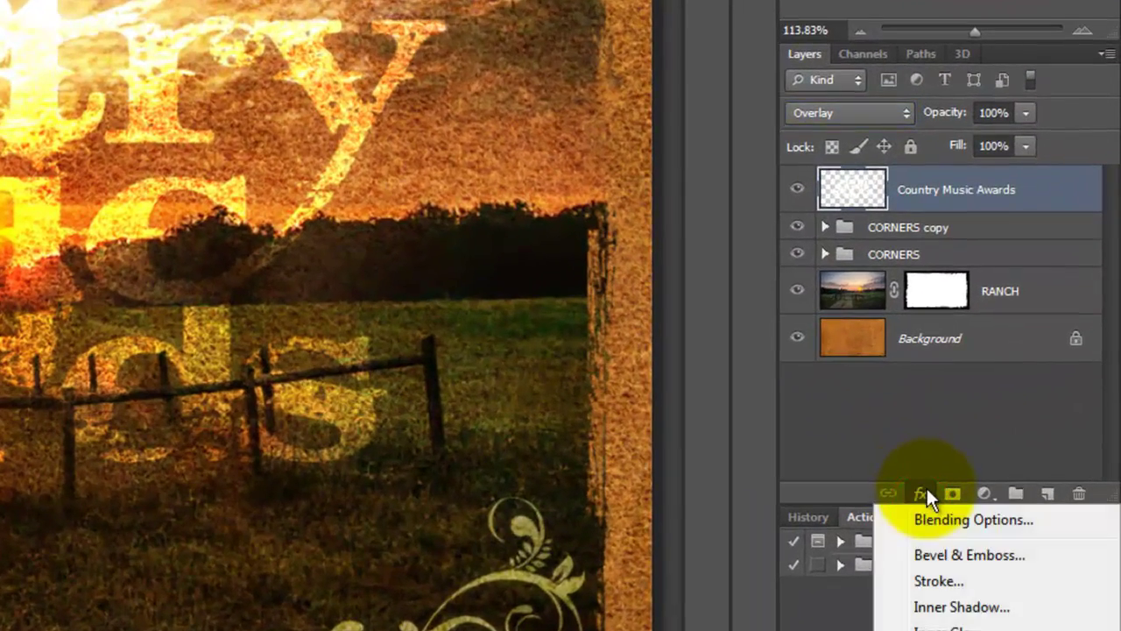
click(931, 580)
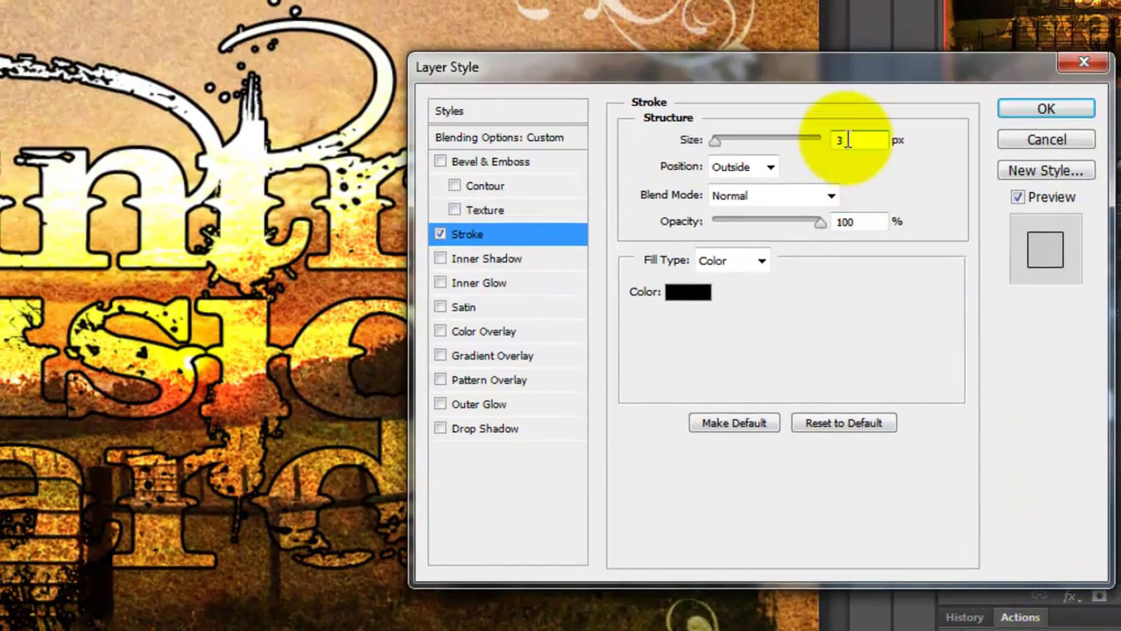
text(20)
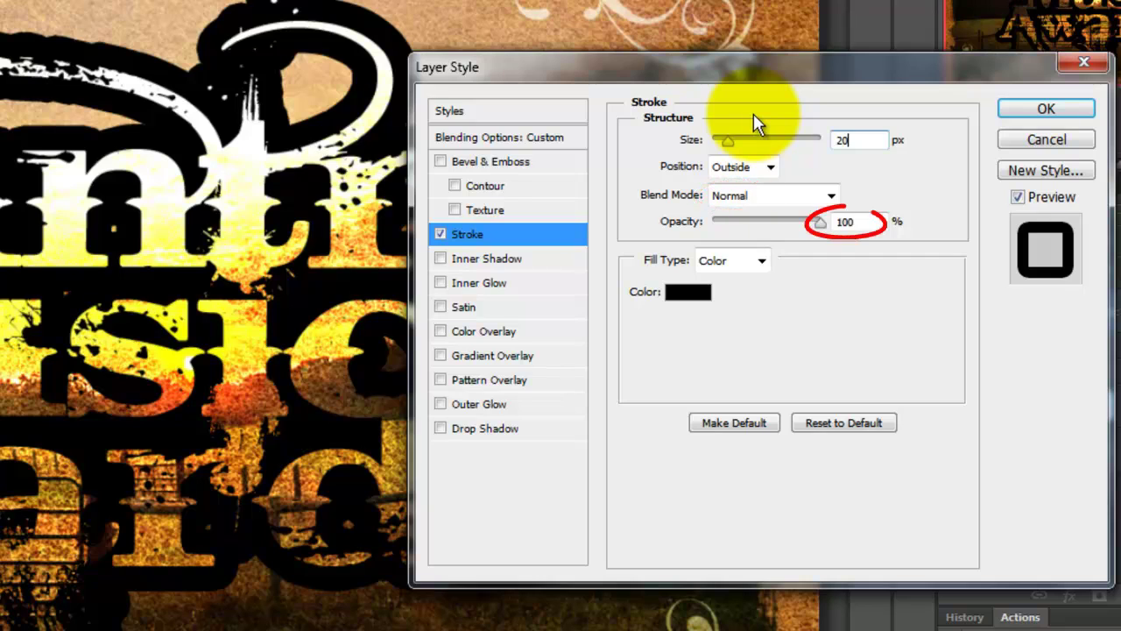
click(687, 296)
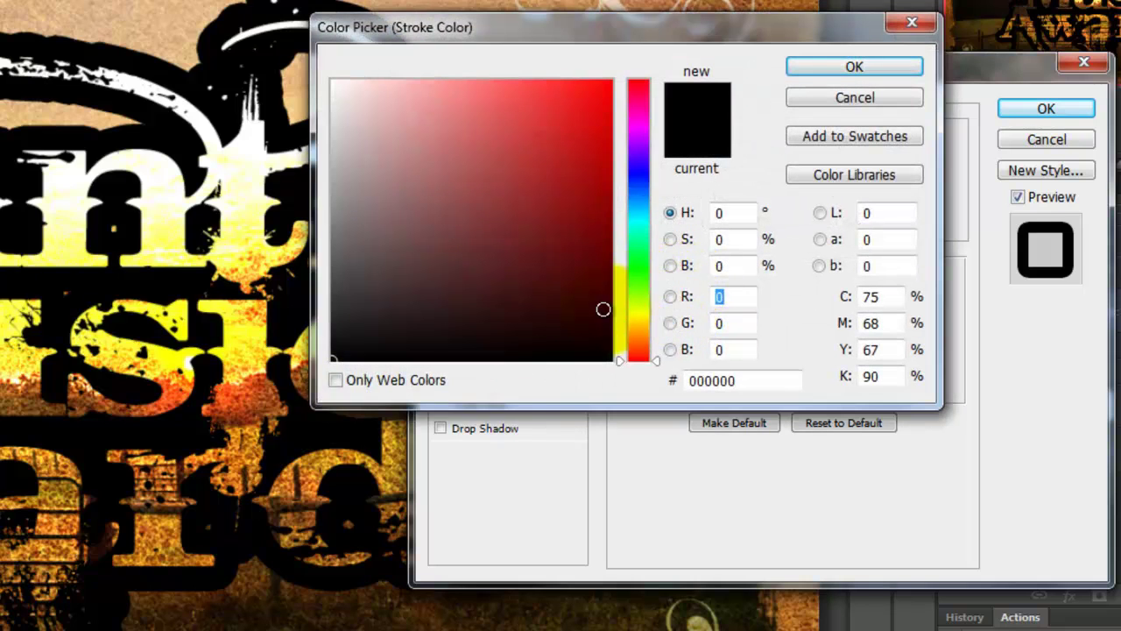
click(279, 574)
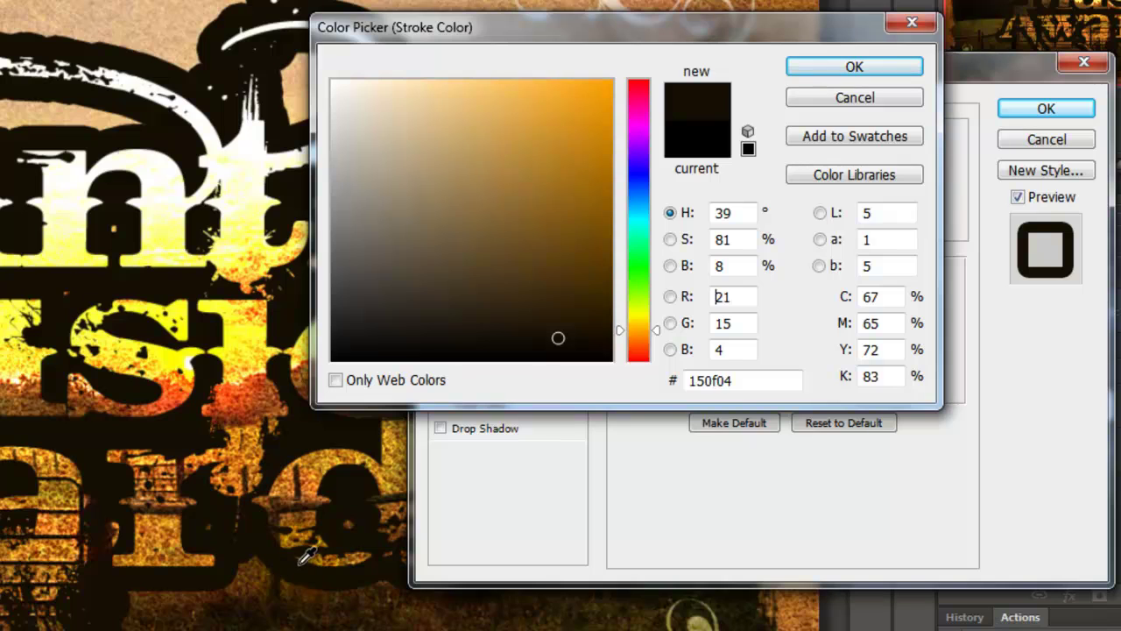
Step: Confirm the brown stroke and add a near-white #fefefe Soft Light Color Overlay at 80% opacity
click(826, 67)
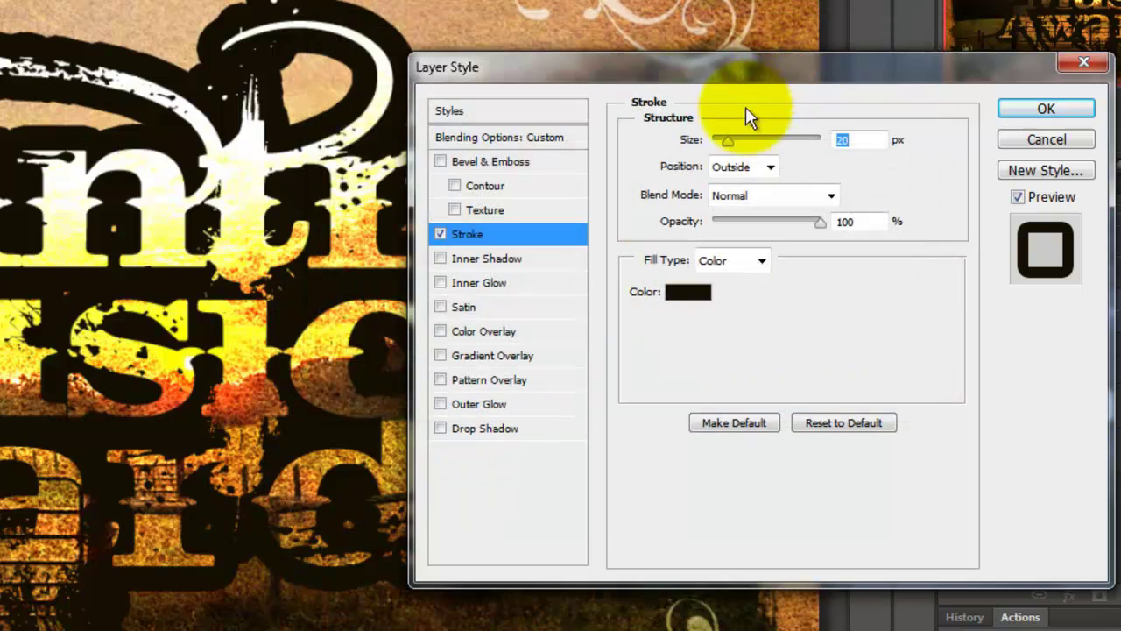
click(488, 333)
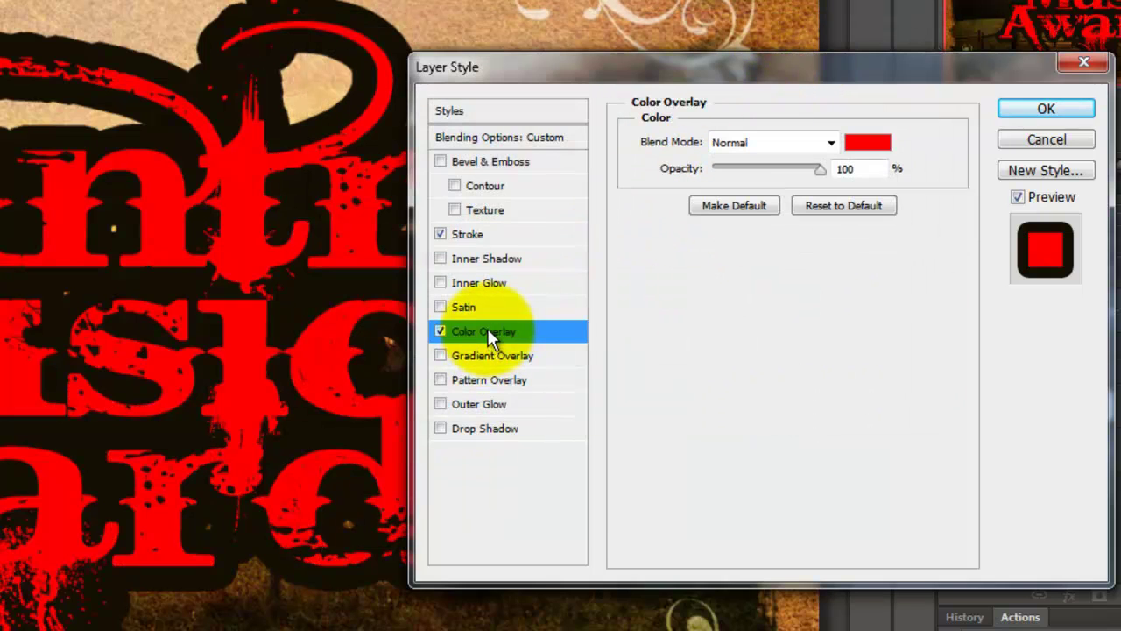
click(865, 143)
click(339, 85)
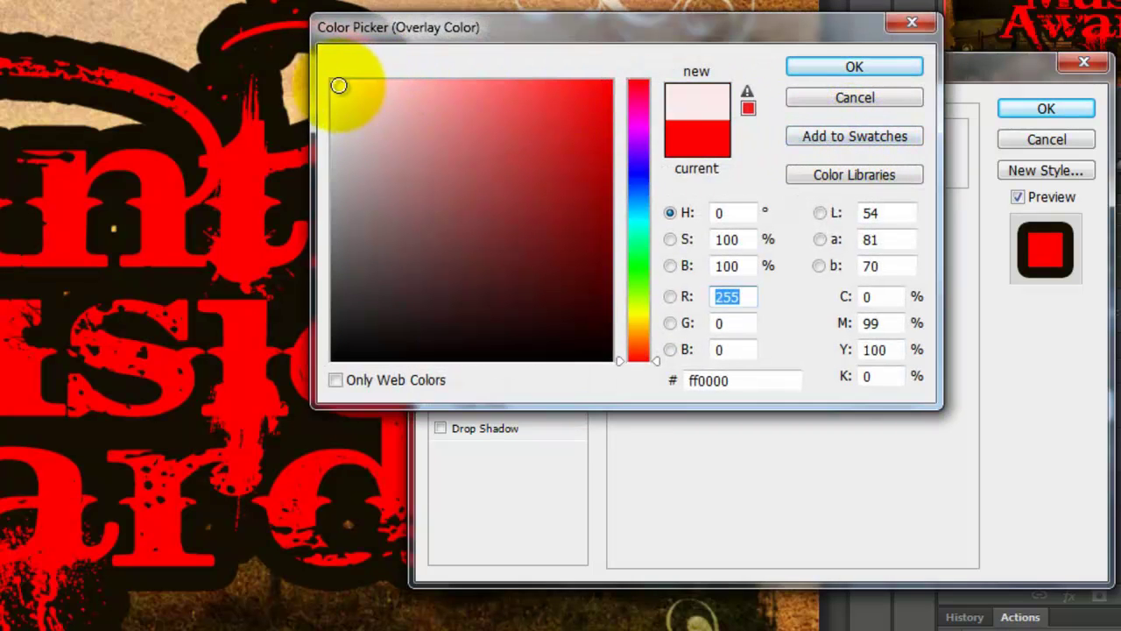
drag(339, 85, 331, 79)
click(822, 65)
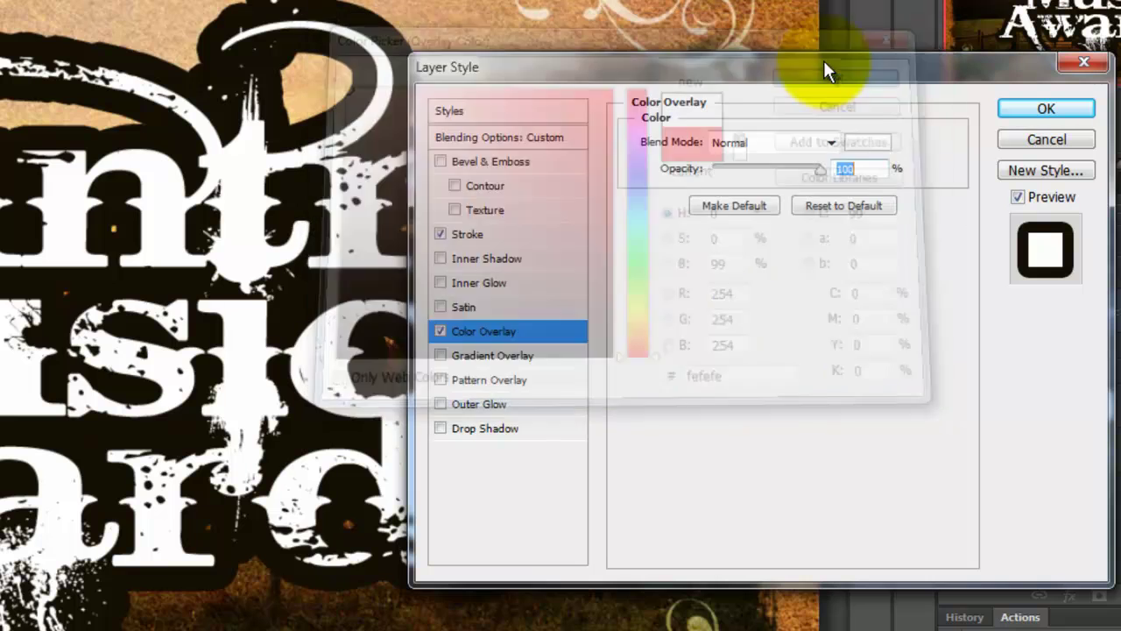
click(828, 141)
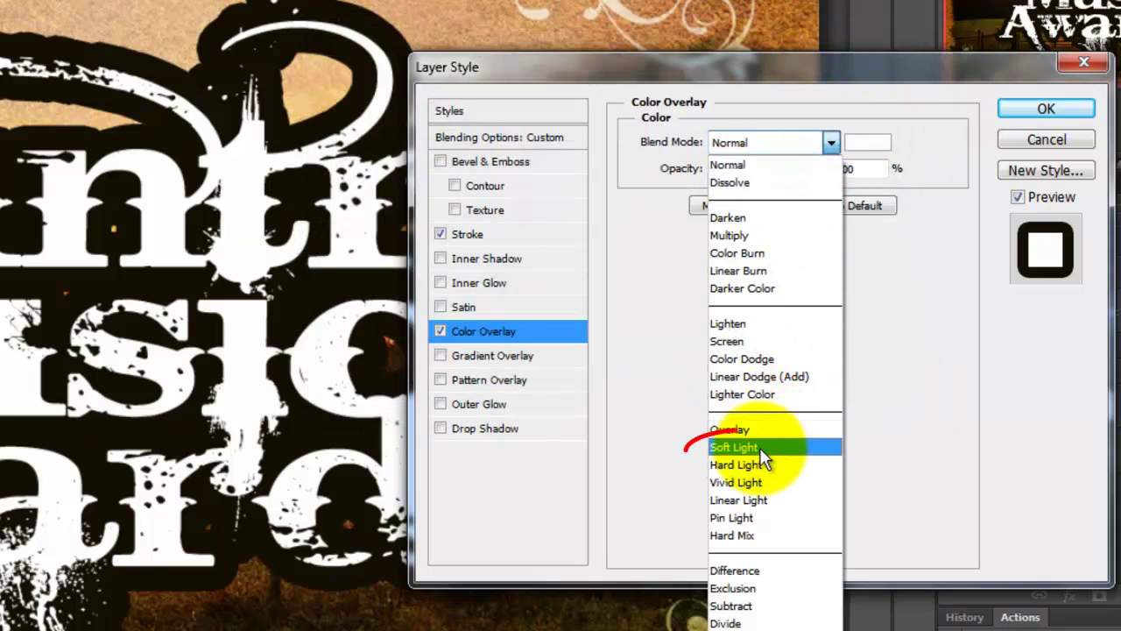
click(760, 448)
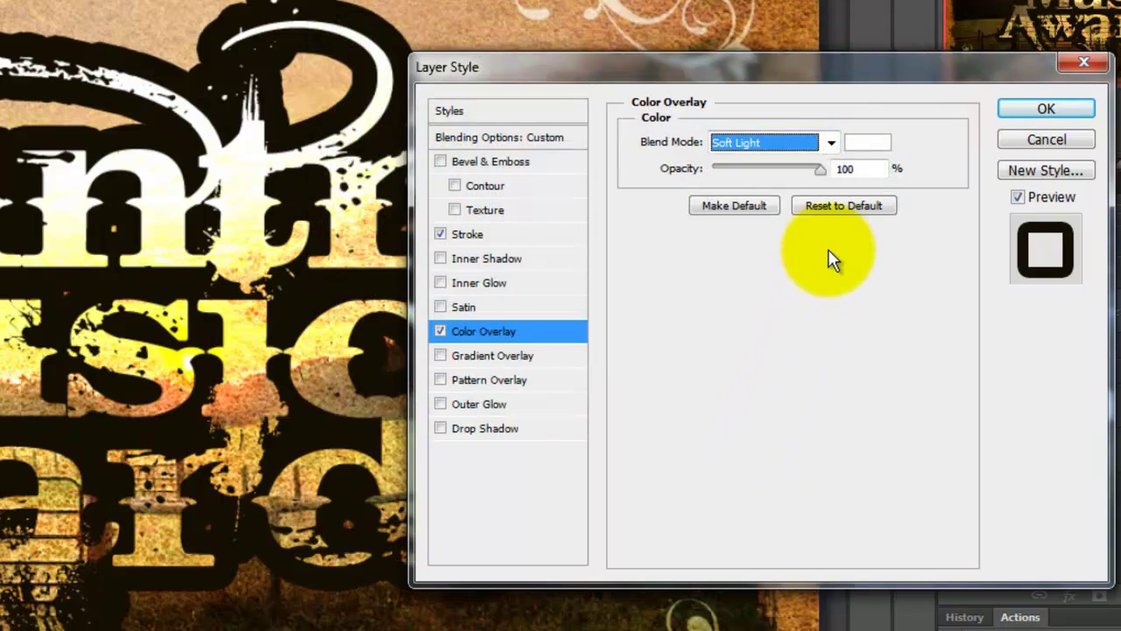
double_click(839, 168)
text(80)
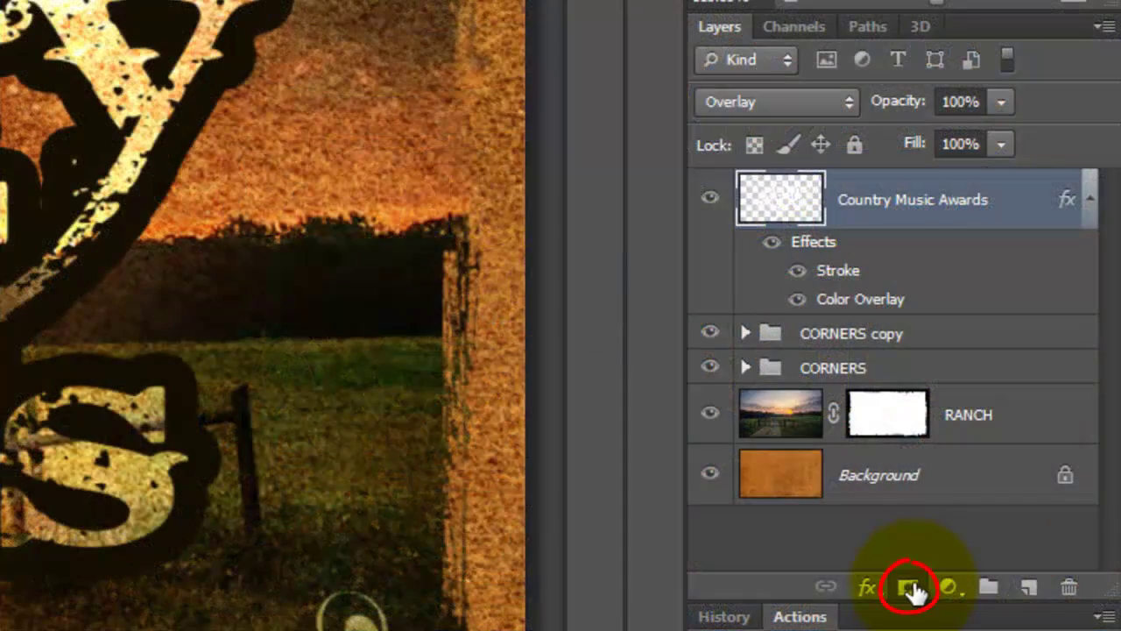
Step: Add a layer mask to the title layer and set up the Pencil with a 125 px hard brush
click(909, 588)
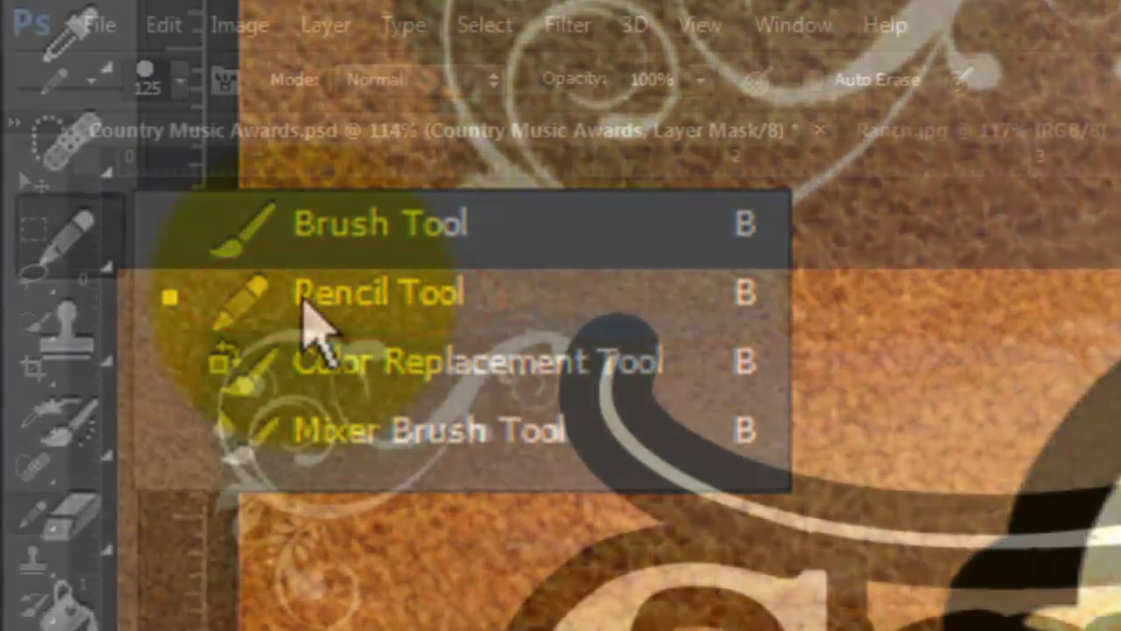
click(306, 298)
click(180, 81)
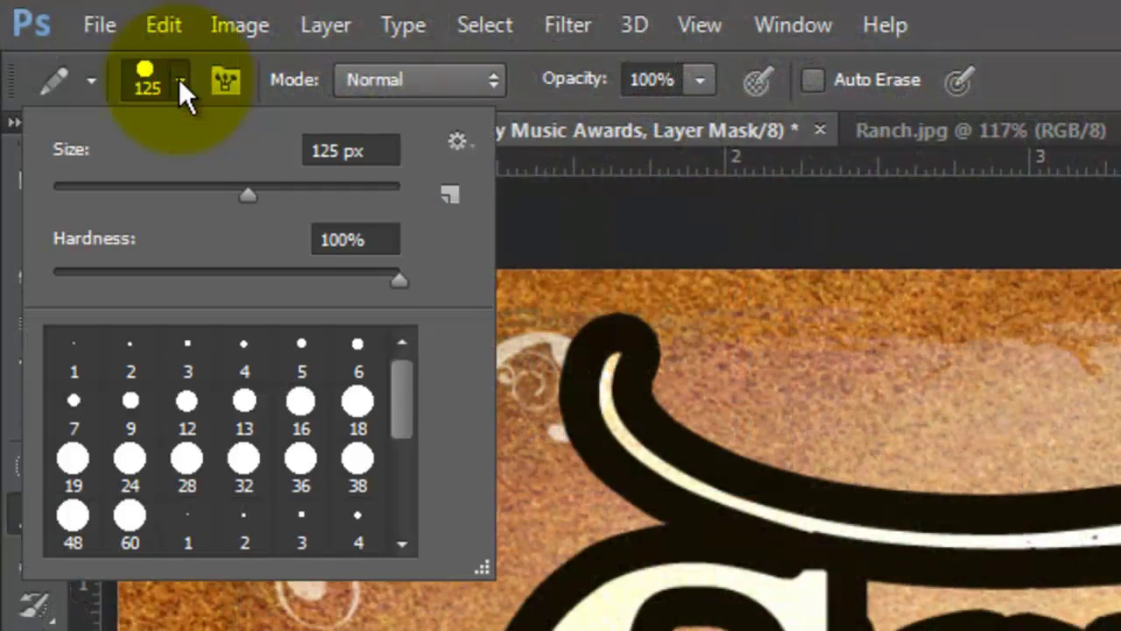
click(179, 79)
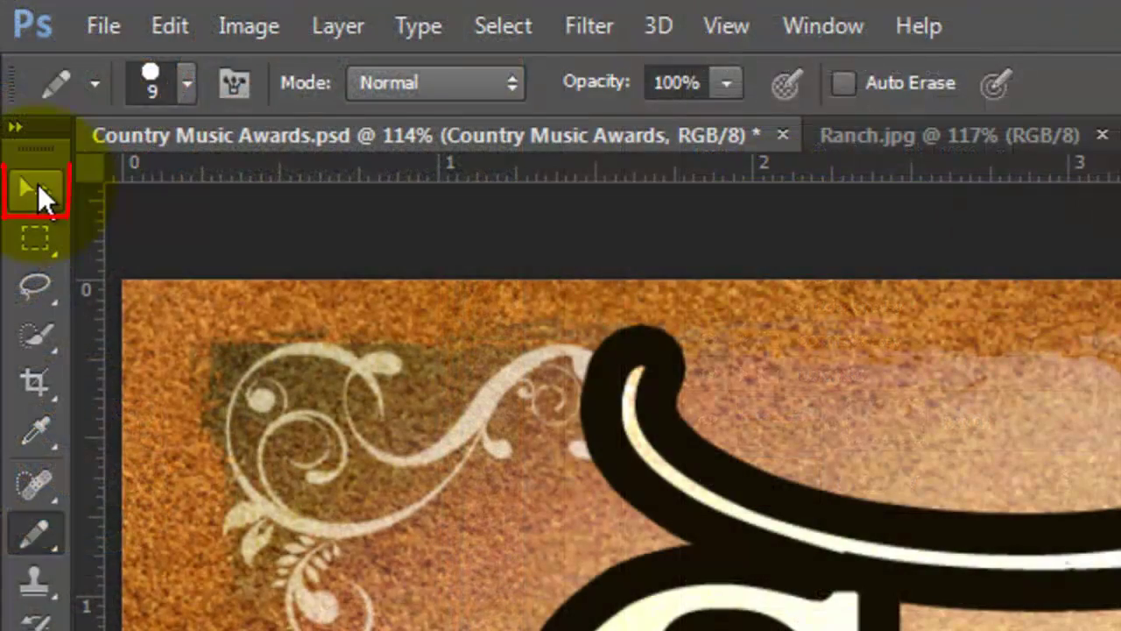
Step: Align the Country Music Awards title to the canvas's horizontal and vertical centers, then deselect
click(36, 185)
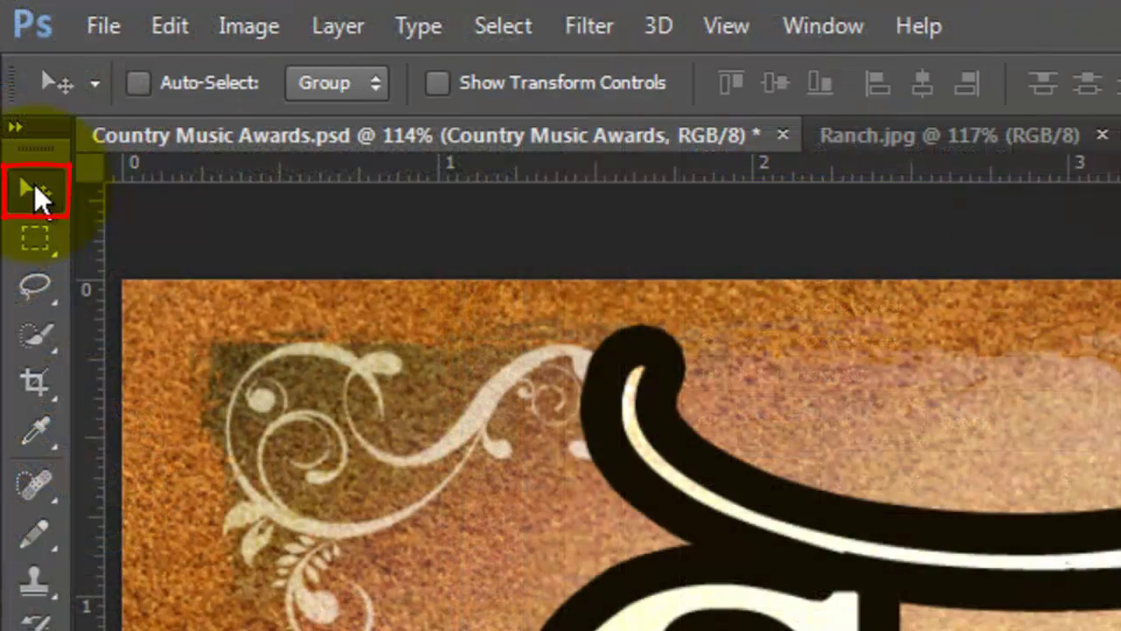
key(ctrl+a)
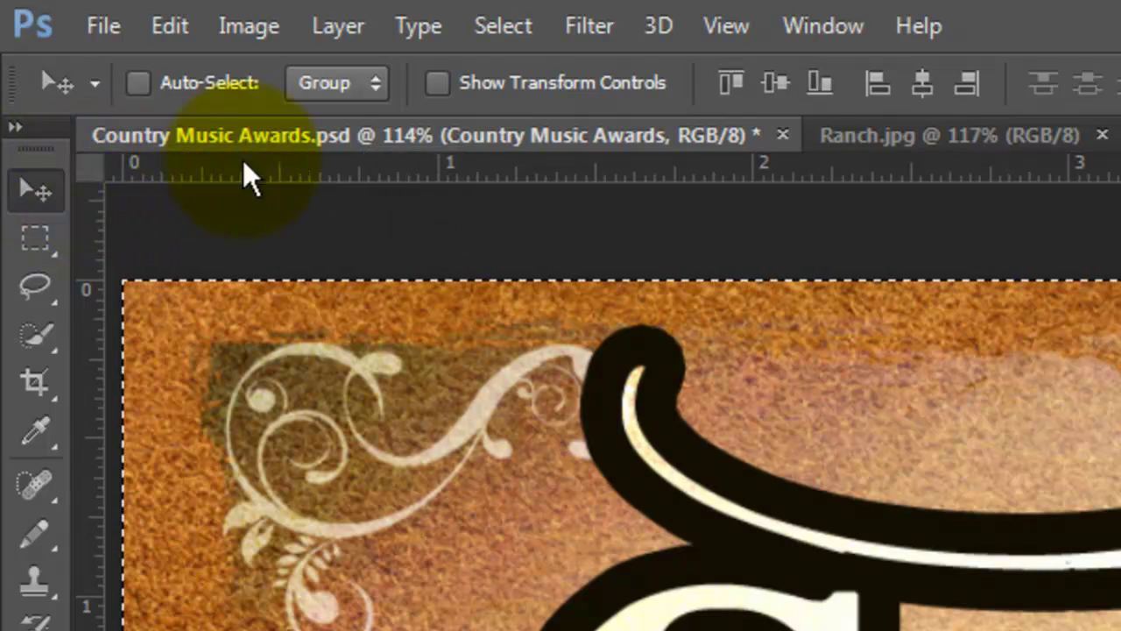
click(924, 79)
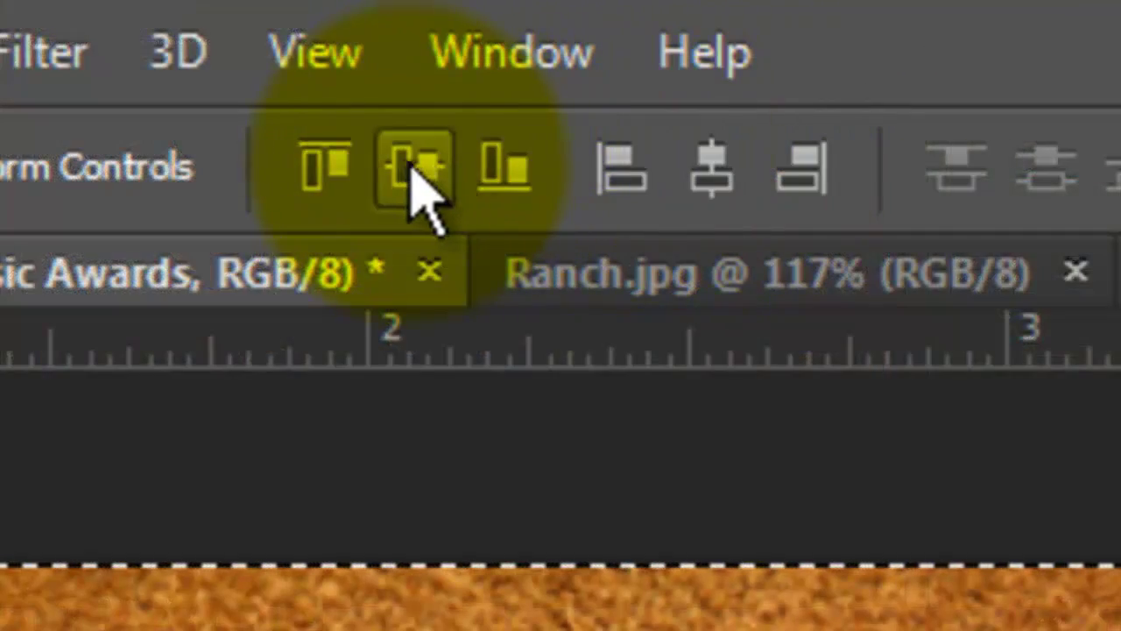
click(411, 166)
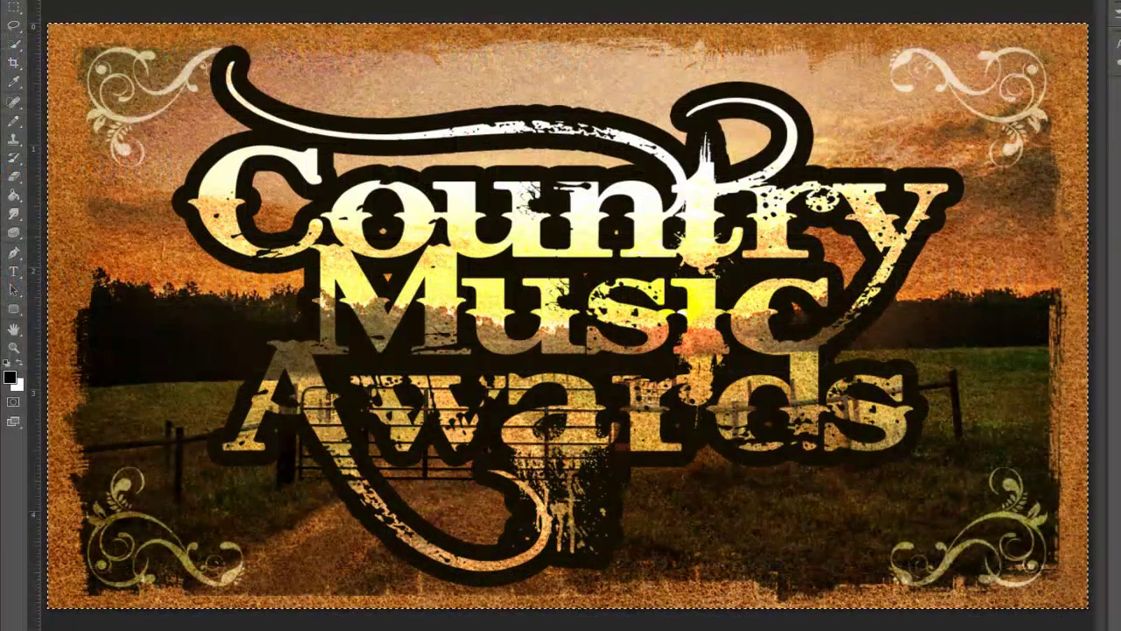
key(ctrl+d)
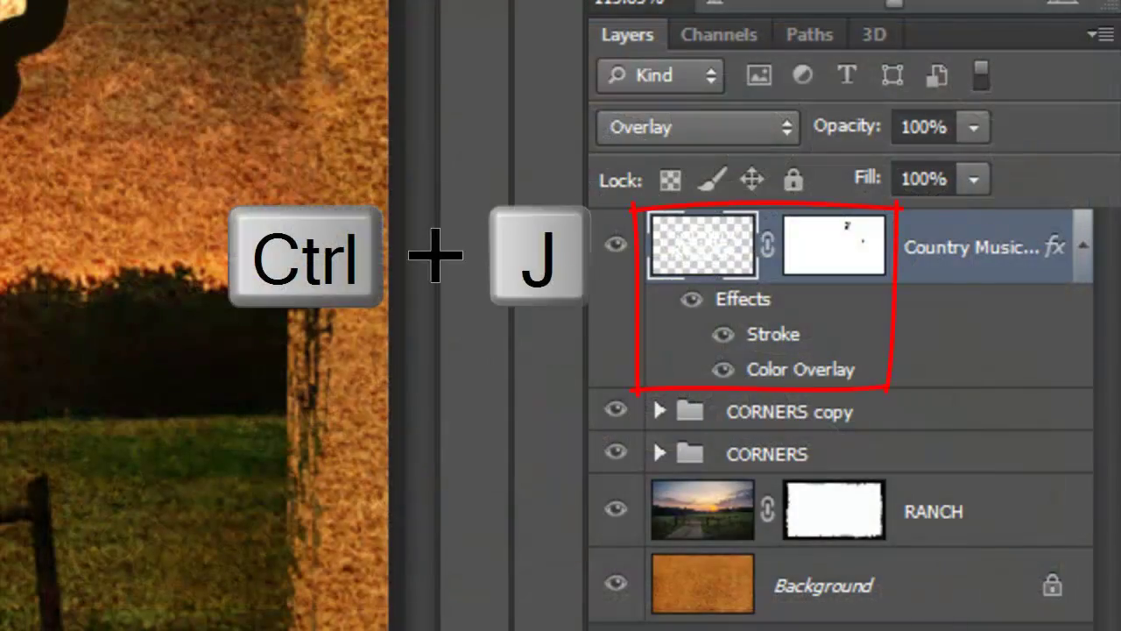
Step: Create 'Country Music Awards copy' as a smart object with a new layer mask
key(ctrl+j)
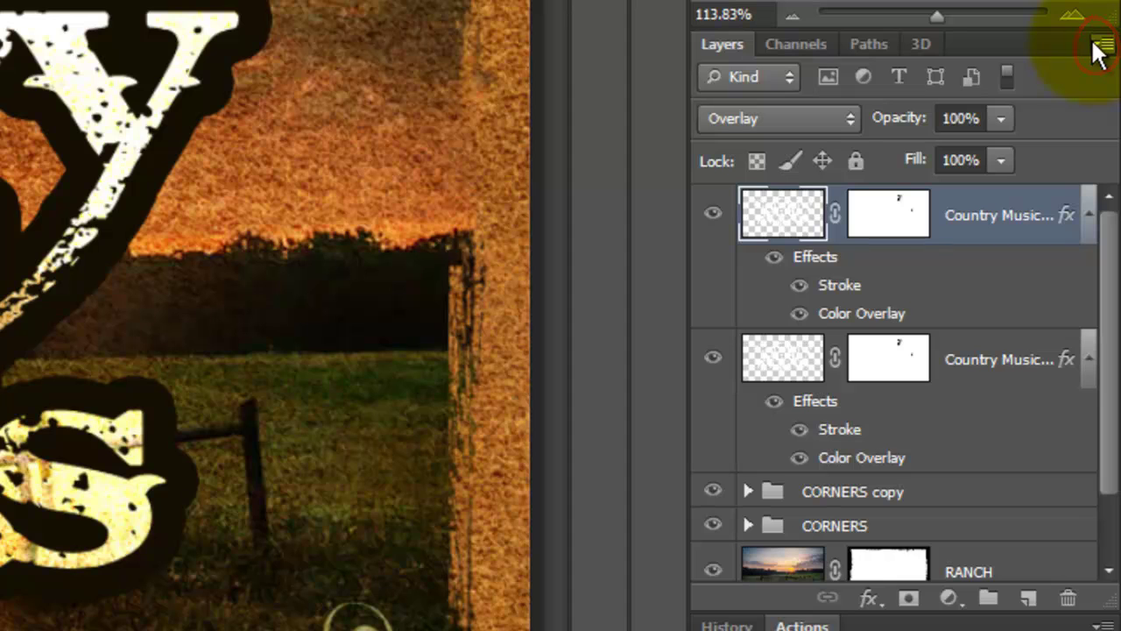
click(1100, 45)
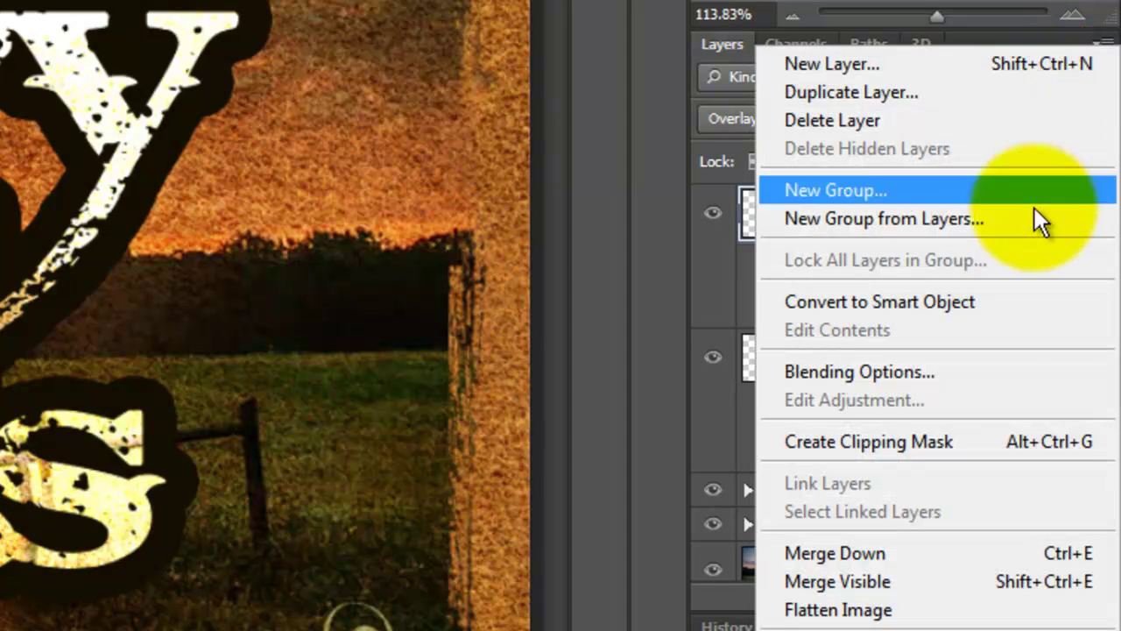
click(994, 306)
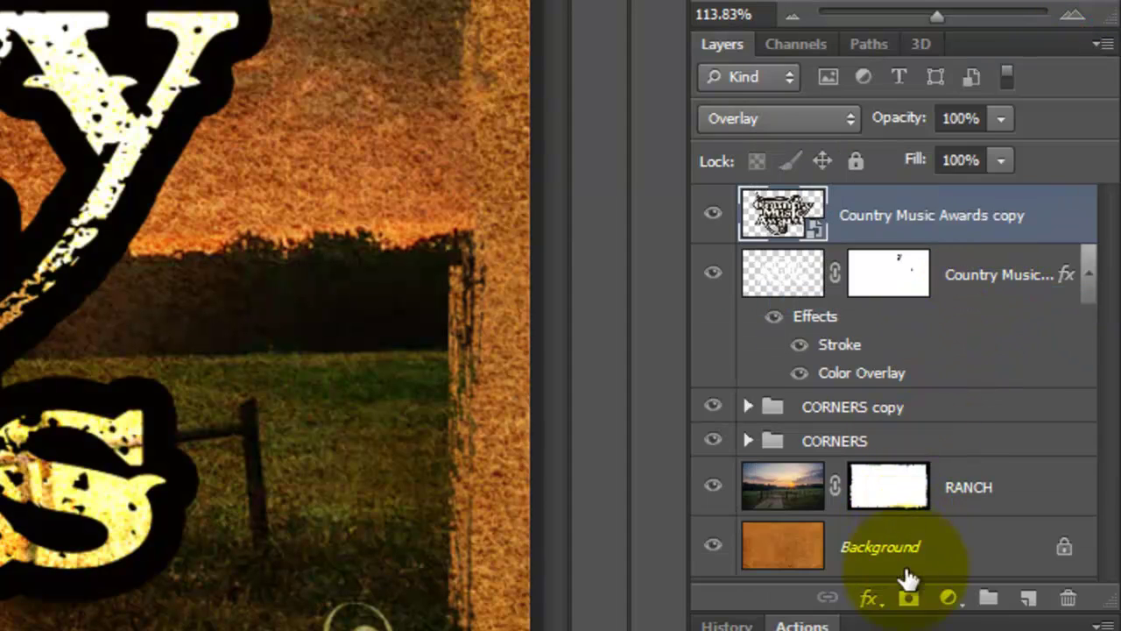
click(909, 598)
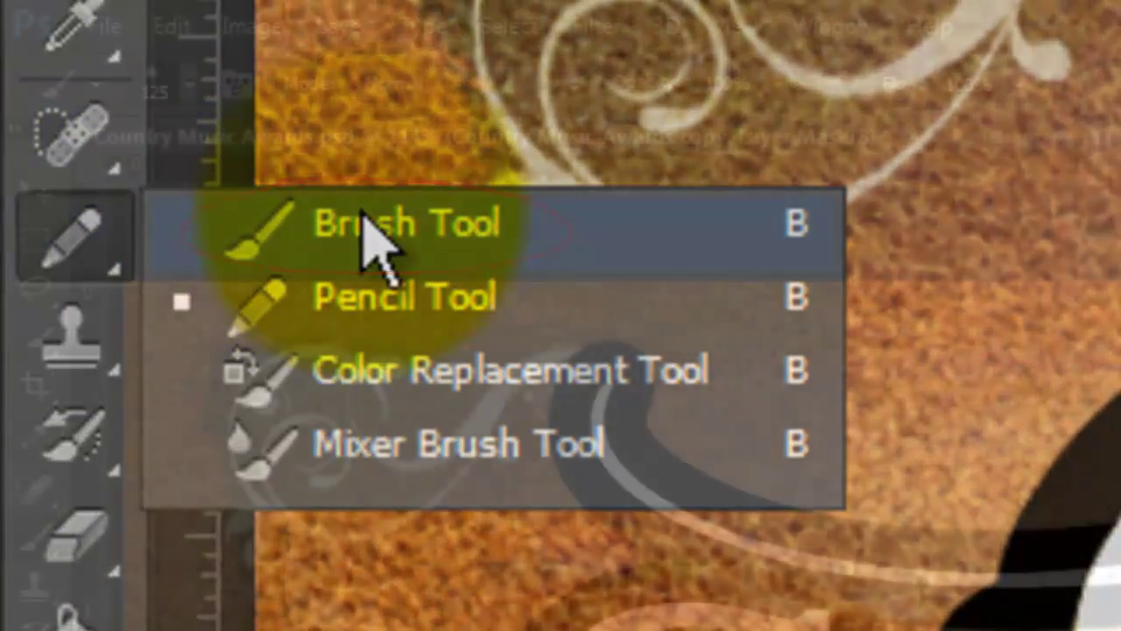
Step: Choose the Brush Tool at 125 px size and 0% hardness
click(366, 224)
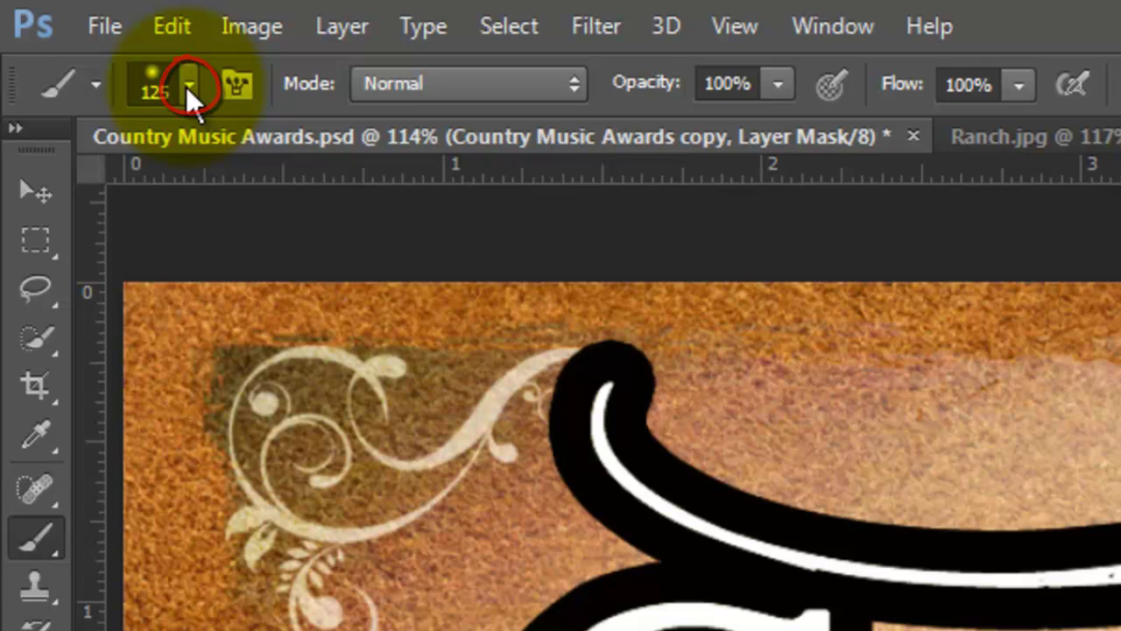
click(187, 86)
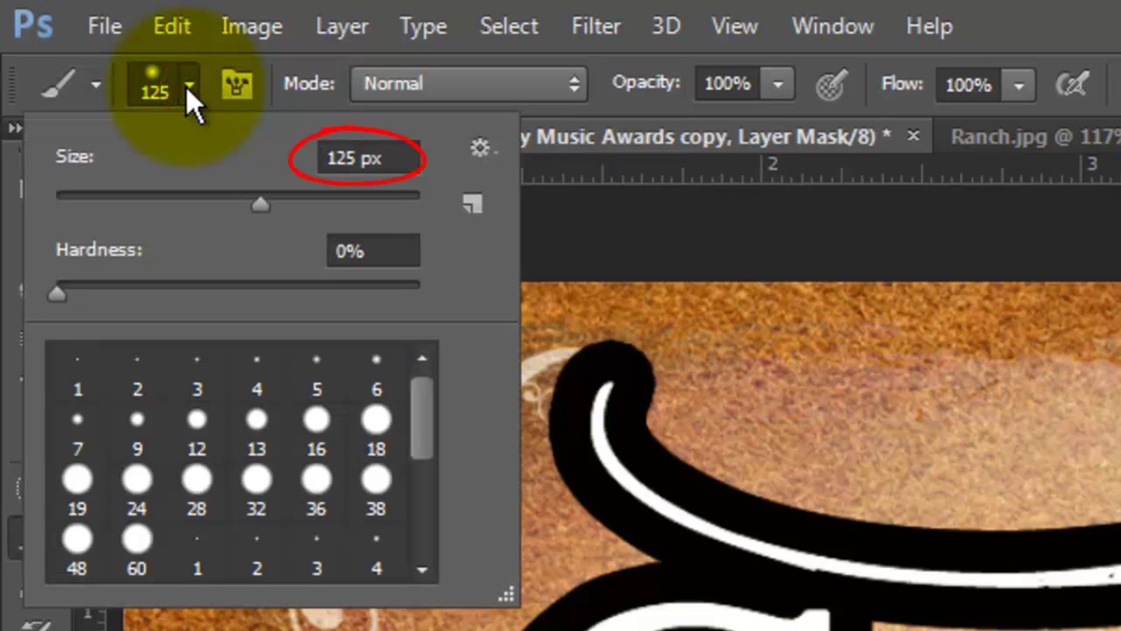